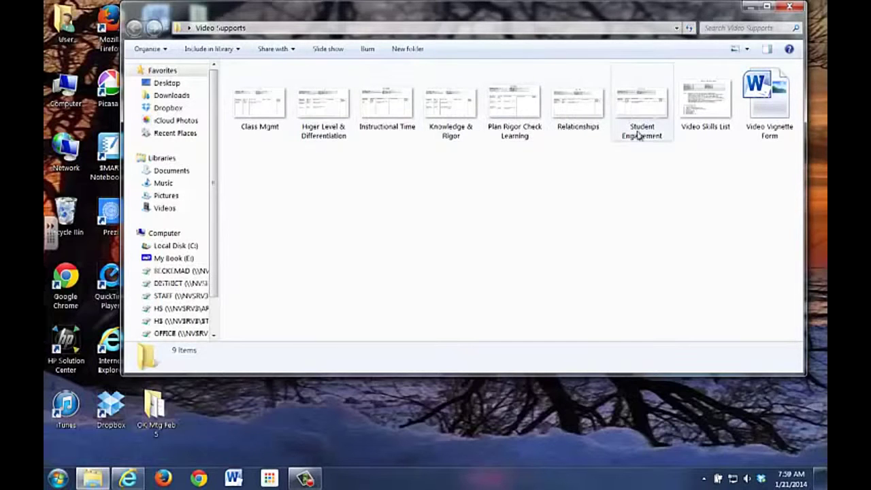
Step: Open the Video Vignette Form document from the Video Supports folder and go to its EXAMPLE page
{"action": "double_click", "coordinate": [771, 110]}
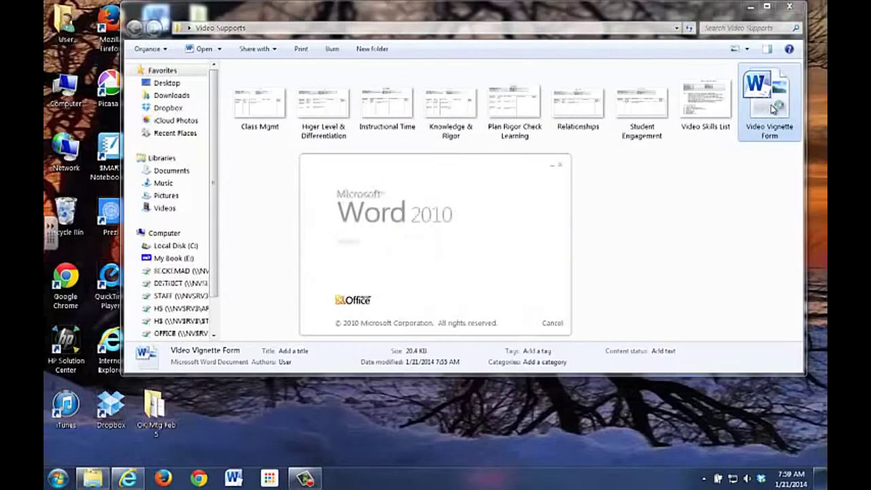
{"action": "scroll", "coordinate": [602, 229], "scroll_direction": "down", "scroll_amount": 5}
{"action": "scroll", "coordinate": [602, 230], "scroll_direction": "down", "scroll_amount": 9}
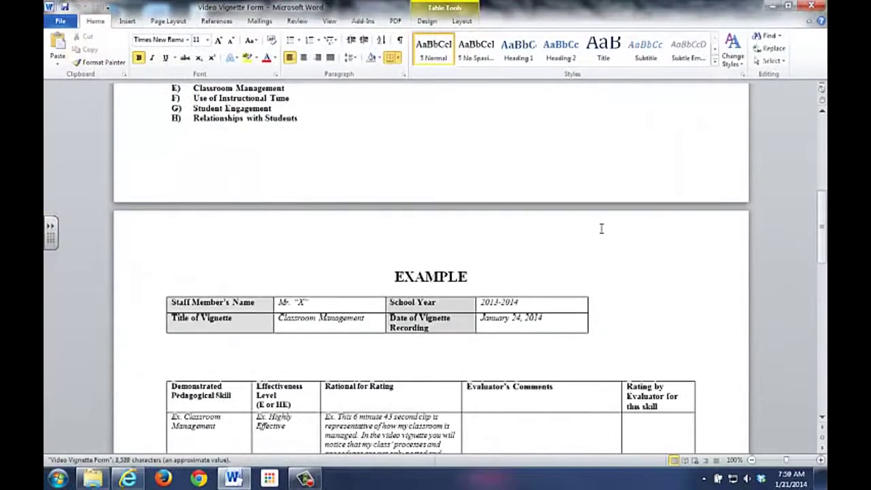
{"action": "scroll", "coordinate": [601, 227], "scroll_direction": "down", "scroll_amount": 1}
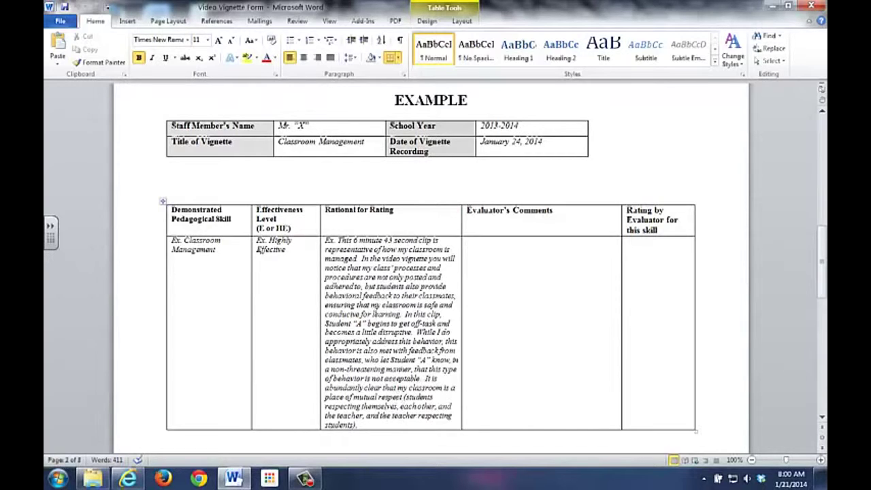
Step: Replace the sample rationale in the Rational for Rating column with "Ex. This is your example"
{"action": "left_click_drag", "start_coordinate": [374, 425], "coordinate": [340, 254]}
{"action": "key", "text": "BackSpace"}
{"action": "key", "text": "BackSpace"}
{"action": "key", "text": "BackSpace"}
{"action": "key", "text": "BackSpace"}
{"action": "key", "text": "BackSpace"}
{"action": "key", "text": "BackSpace"}
{"action": "key", "text": "BackSpace"}
{"action": "key", "text": "BackSpace"}
{"action": "key", "text": "BackSpace"}
{"action": "key", "text": "BackSpace"}
{"action": "key", "text": "BackSpace"}
{"action": "key", "text": "BackSpace"}
{"action": "key", "text": "BackSpace"}
{"action": "key", "text": "BackSpace"}
{"action": "key", "text": "BackSpace"}
{"action": "key", "text": "BackSpace"}
{"action": "key", "text": "BackSpace"}
{"action": "key", "text": "BackSpace"}
{"action": "key", "text": "BackSpace"}
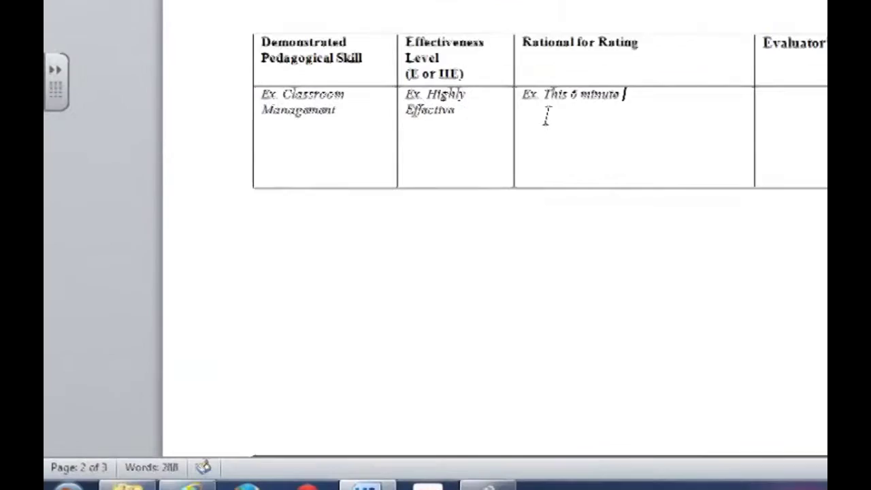
{"action": "key", "text": "BackSpace"}
{"action": "key", "text": "BackSpace"}
{"action": "key", "text": "BackSpace"}
{"action": "key", "text": "BackSpace"}
{"action": "key", "text": "BackSpace"}
{"action": "key", "text": "BackSpace"}
{"action": "key", "text": "BackSpace"}
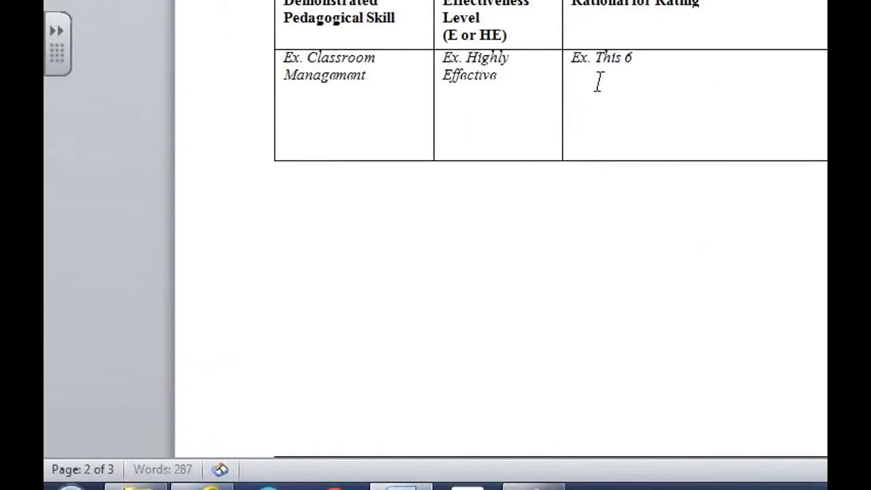
{"action": "key", "text": "BackSpace"}
{"action": "key", "text": "BackSpace"}
{"action": "type", "text": "3"}
{"action": "key", "text": "BackSpace"}
{"action": "key", "text": "BackSpace"}
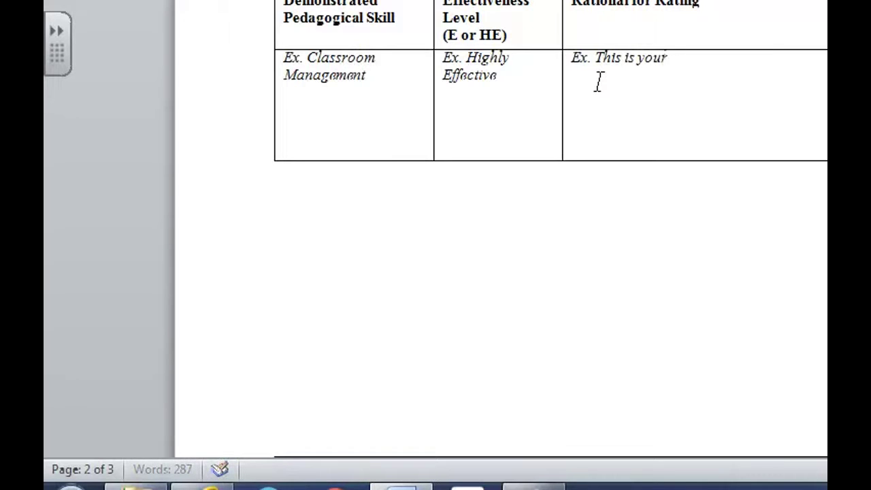
{"action": "type", "text": "is your example"}
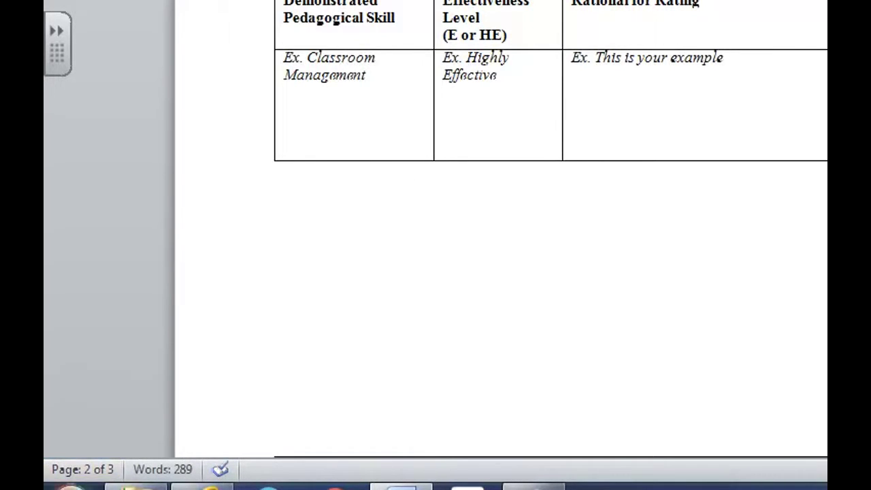
Step: Launch the Snipping Tool and capture the EXAMPLE heading together with both tables below it
{"action": "left_click", "coordinate": [71, 485]}
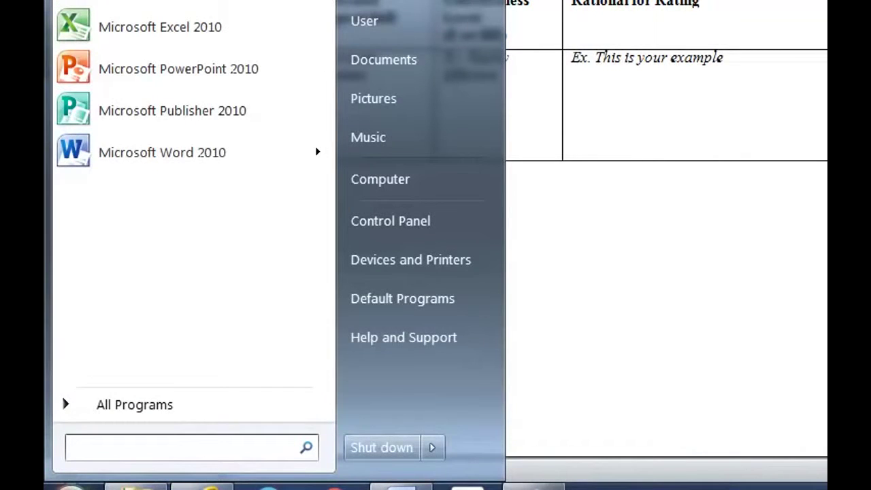
{"action": "type", "text": "snip"}
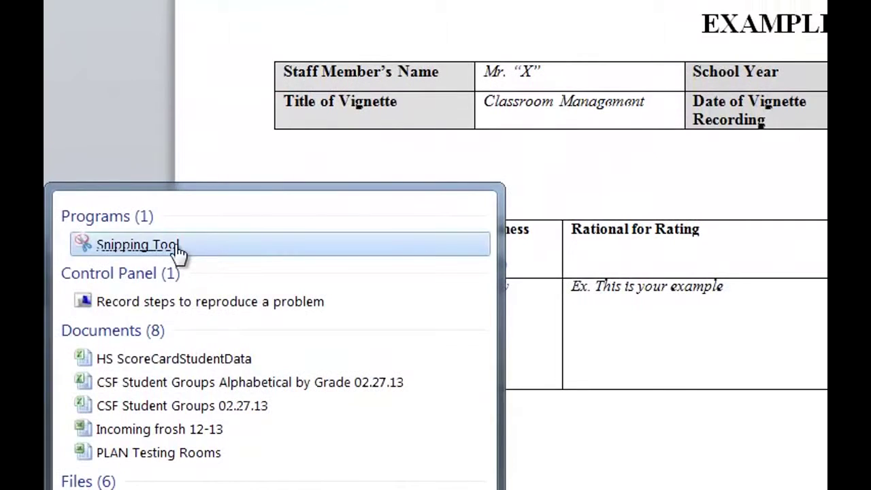
{"action": "left_click", "coordinate": [179, 231]}
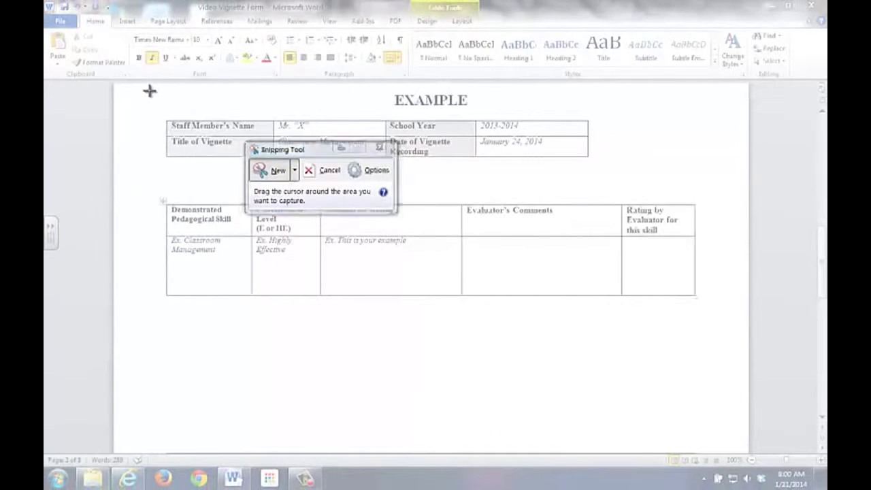
{"action": "left_click_drag", "start_coordinate": [241, 7], "coordinate": [674, 78]}
{"action": "left_click_drag", "start_coordinate": [379, 129], "coordinate": [705, 318]}
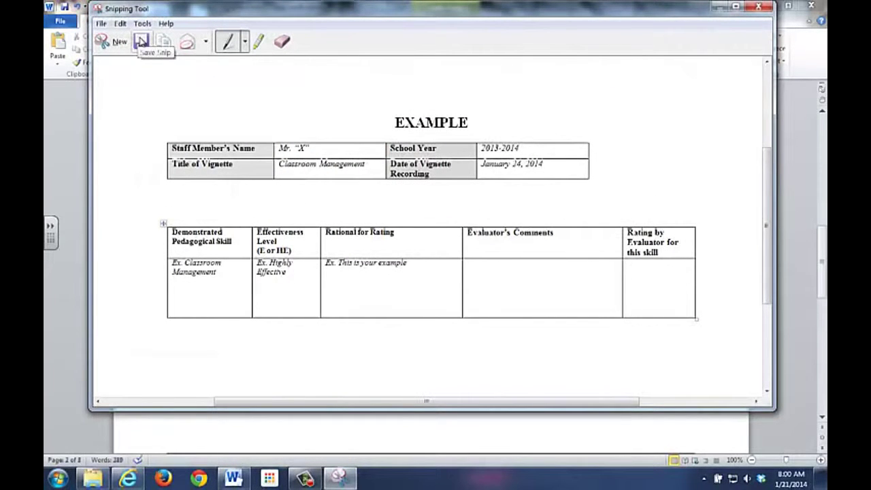
Step: Save the snip as a PNG file named "Example Template" in the desktop's Video Supports folder
{"action": "left_click", "coordinate": [141, 42]}
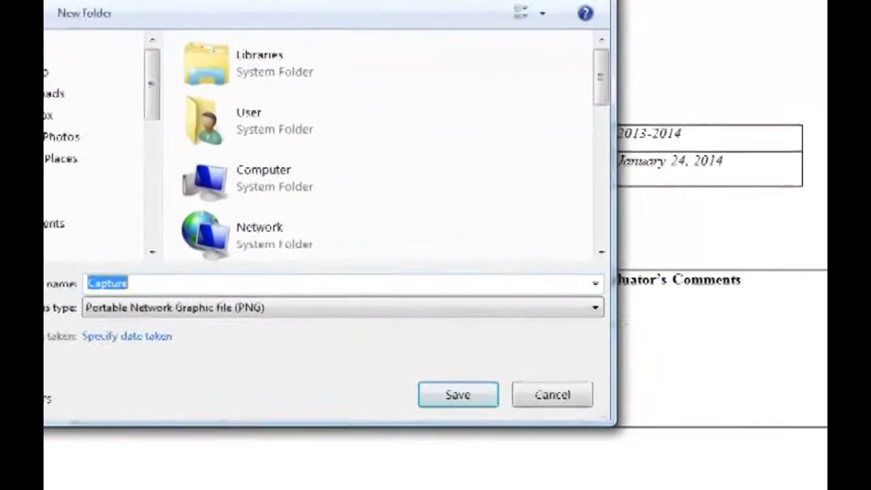
{"action": "type", "text": "Example Templa"}
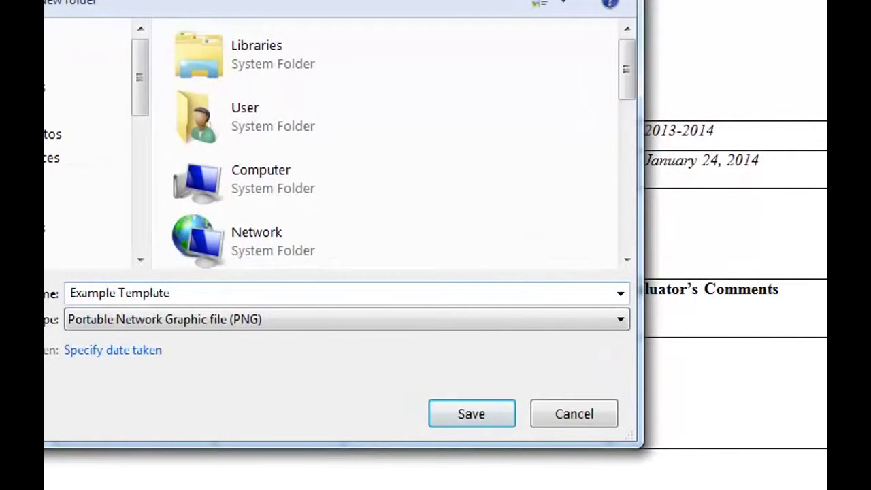
{"action": "left_click_drag", "start_coordinate": [626, 73], "coordinate": [629, 218]}
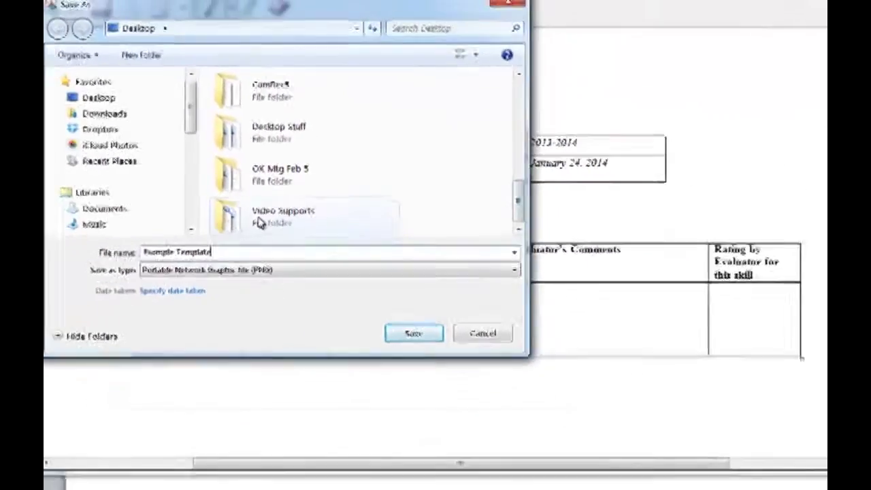
{"action": "double_click", "coordinate": [249, 234]}
{"action": "left_click", "coordinate": [455, 391]}
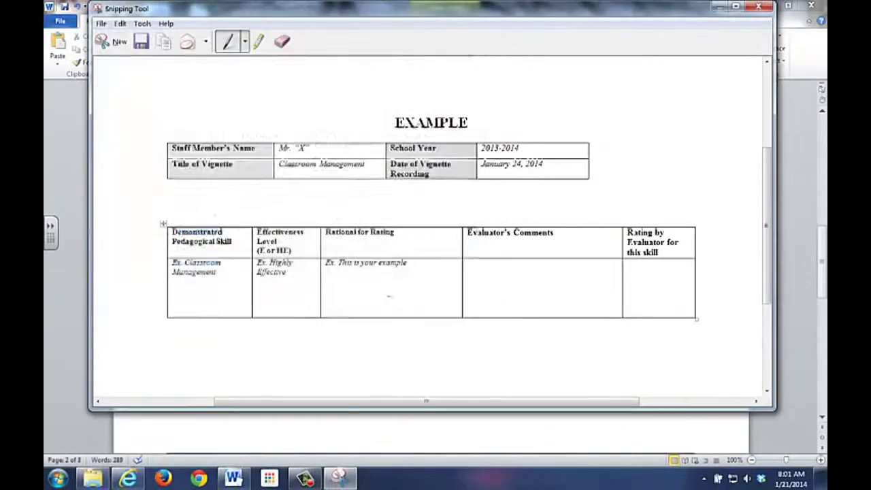
Step: Close the Snipping Tool, the Video Vignette Form without saving its changes, and the Video Supports folder window
{"action": "left_click", "coordinate": [758, 6]}
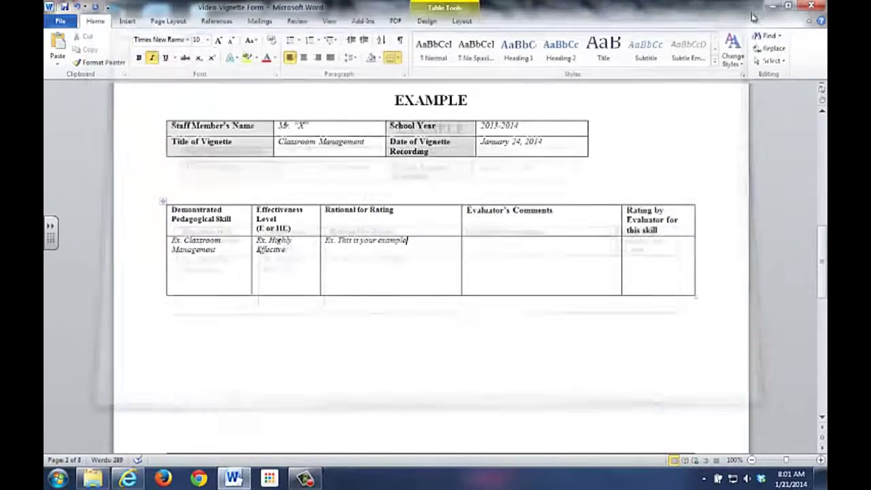
{"action": "left_click", "coordinate": [810, 7]}
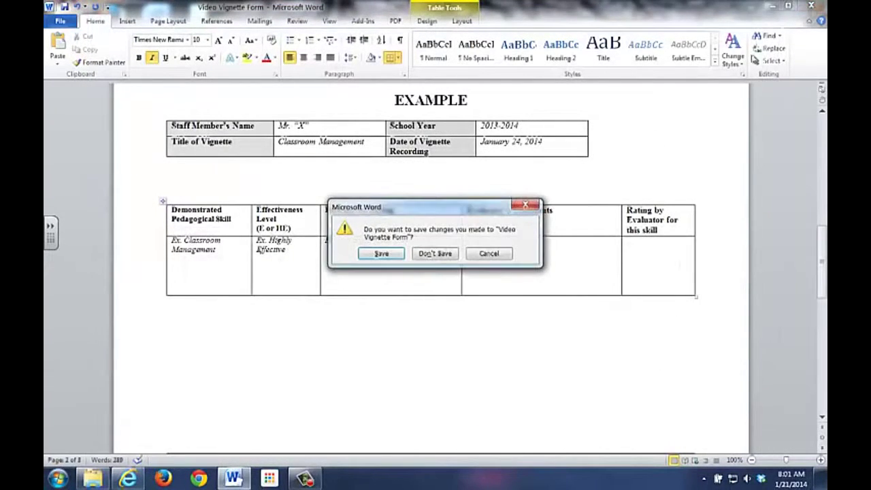
{"action": "left_click", "coordinate": [435, 253]}
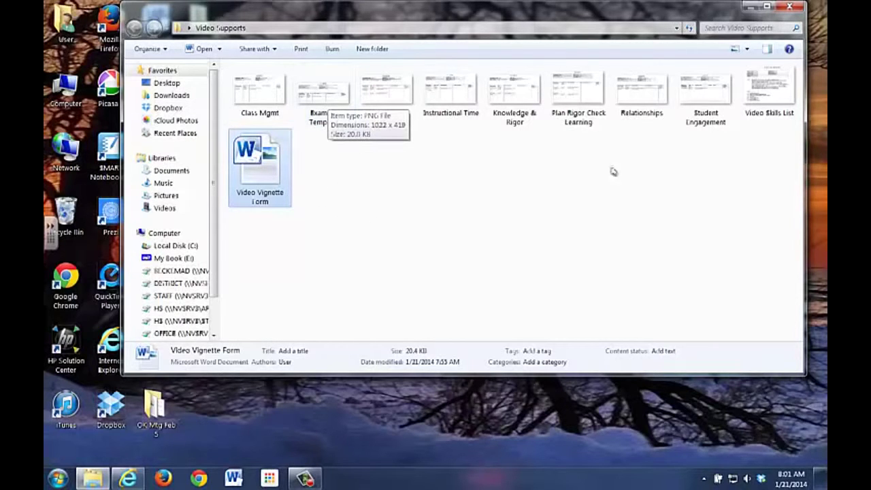
{"action": "left_click", "coordinate": [789, 6]}
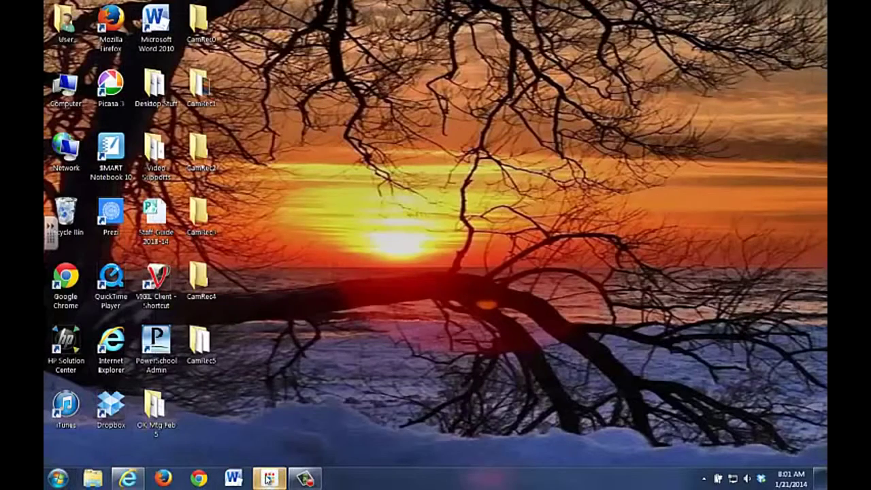
Step: Open YouTube in Chrome and go through the Video Manager's creation tools to the Video Editor
{"action": "left_click", "coordinate": [268, 480]}
{"action": "left_click", "coordinate": [199, 304]}
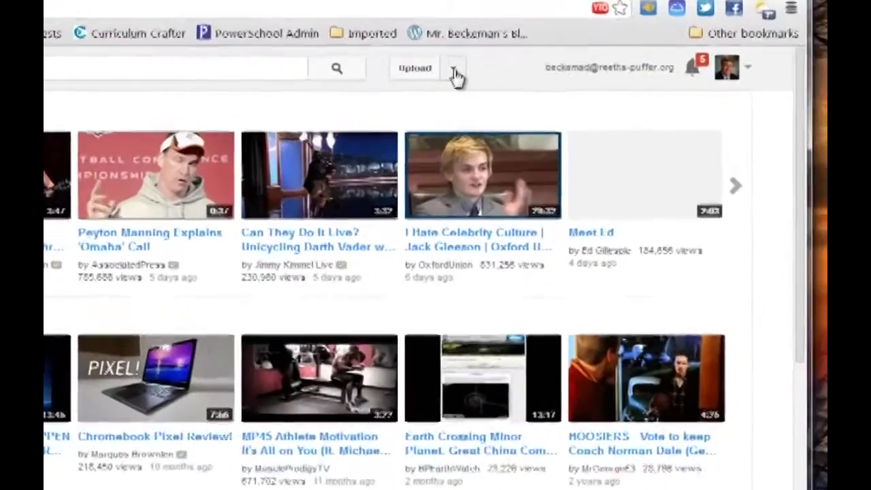
{"action": "left_click", "coordinate": [454, 69]}
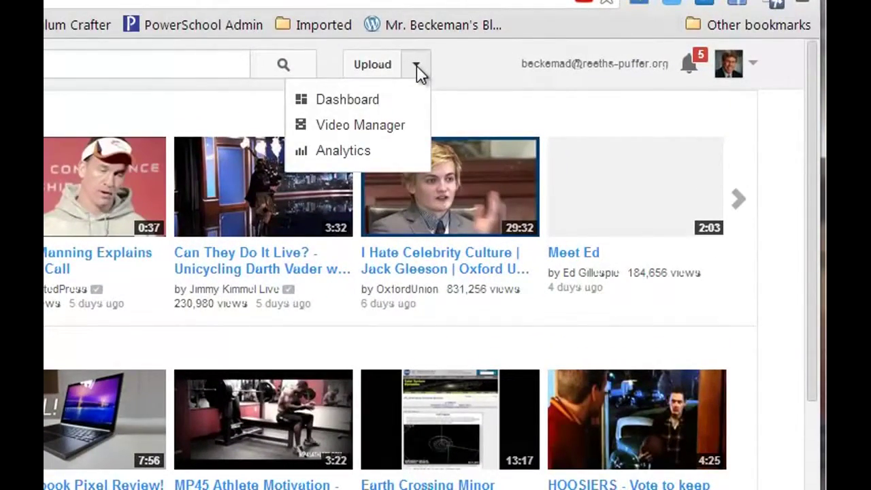
{"action": "left_click", "coordinate": [389, 129]}
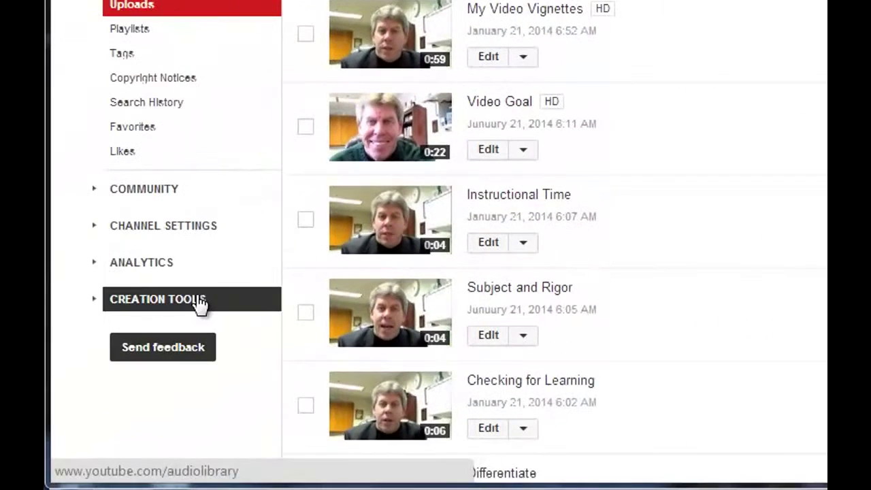
{"action": "left_click", "coordinate": [197, 304]}
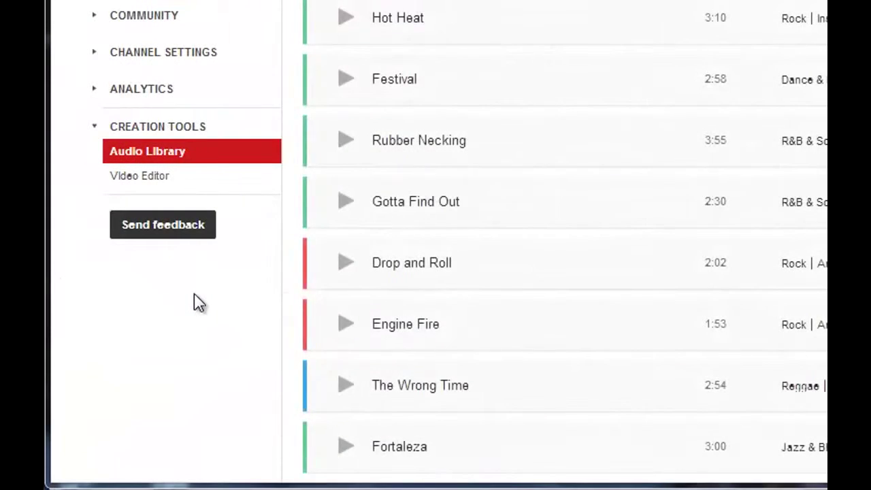
{"action": "left_click", "coordinate": [156, 175]}
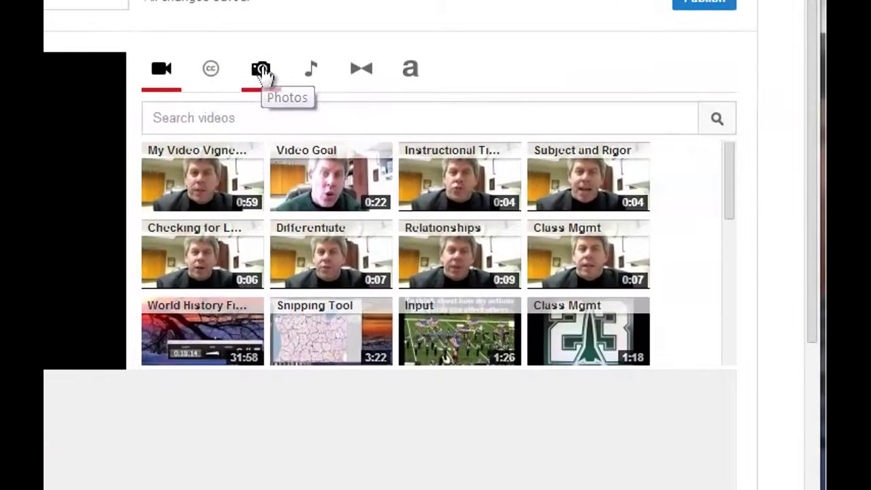
Step: Look over the photos and title styles available in the editor, then return to the video clips
{"action": "left_click", "coordinate": [763, 0]}
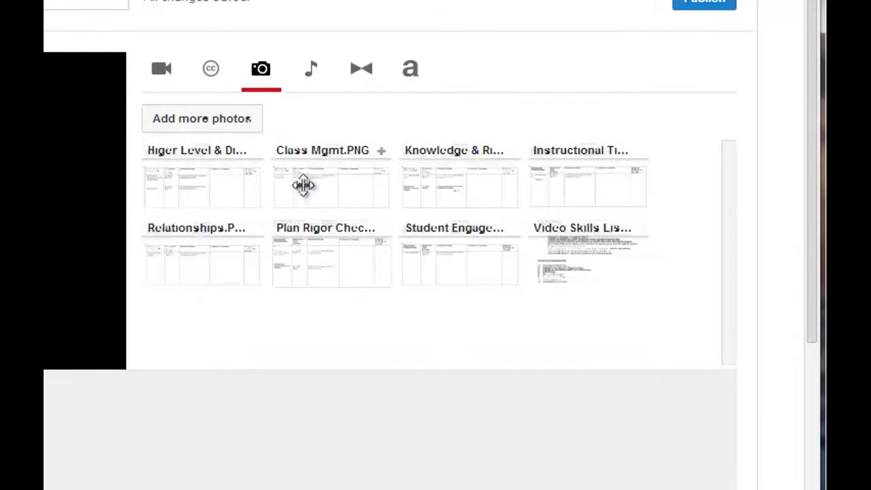
{"action": "left_click", "coordinate": [410, 72]}
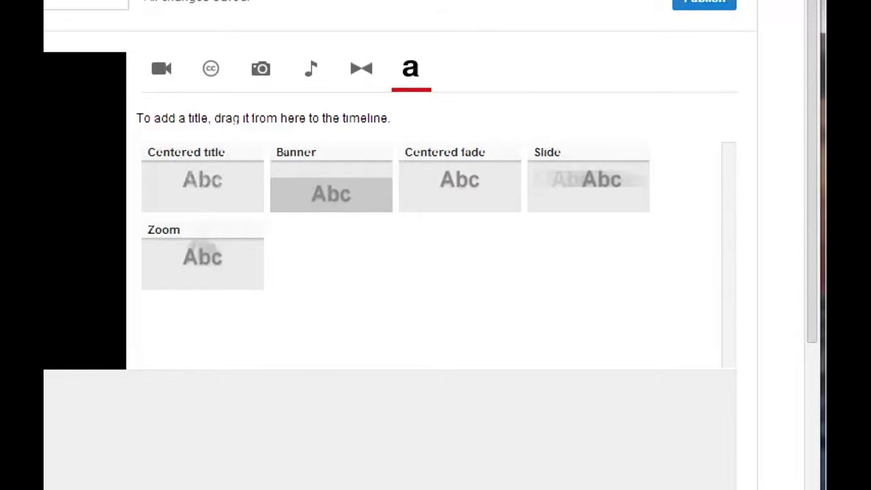
{"action": "left_click", "coordinate": [166, 73]}
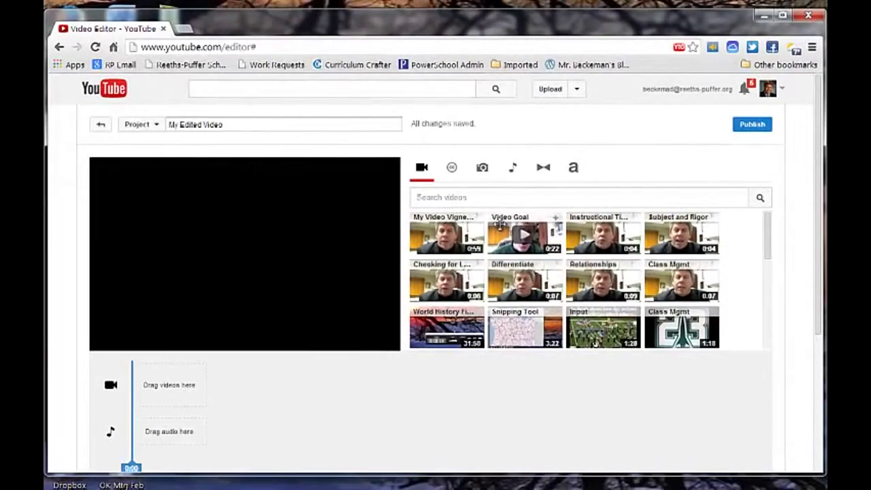
Step: Place the Video Goal clip first on the project's video timeline and leave its clip settings
{"action": "left_click_drag", "start_coordinate": [284, 162], "coordinate": [222, 263]}
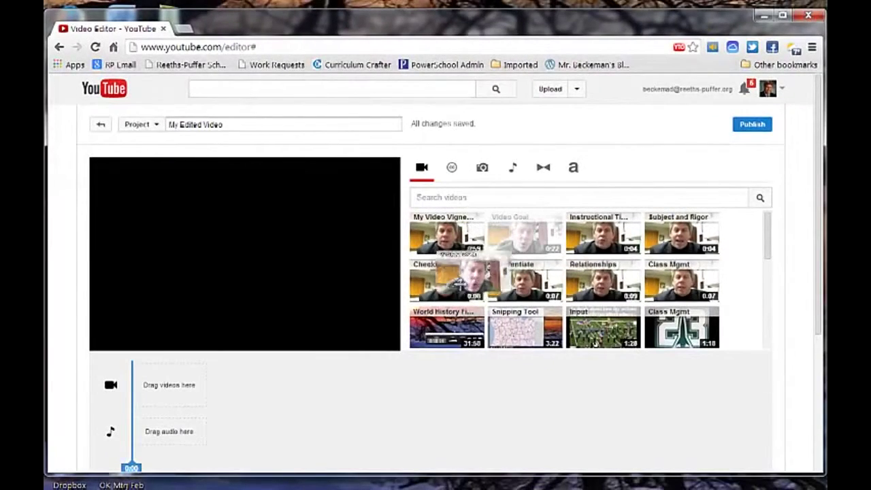
{"action": "left_click_drag", "start_coordinate": [460, 284], "coordinate": [172, 385]}
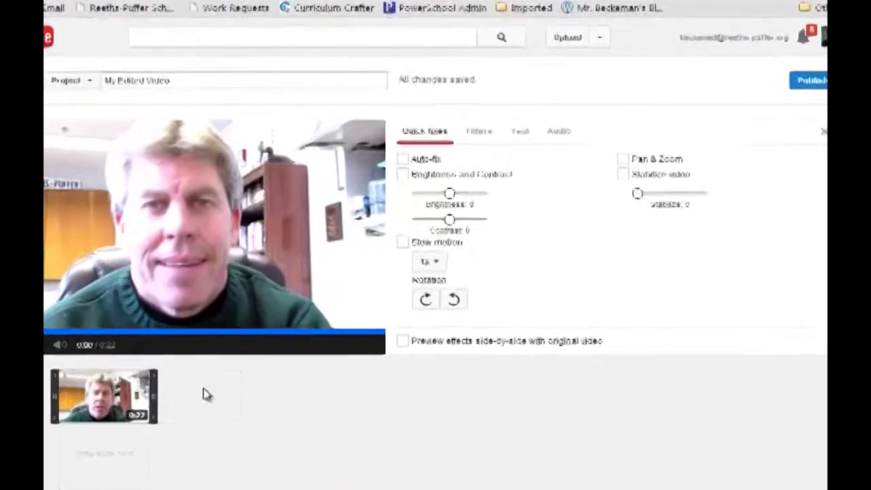
{"action": "left_click", "coordinate": [253, 382]}
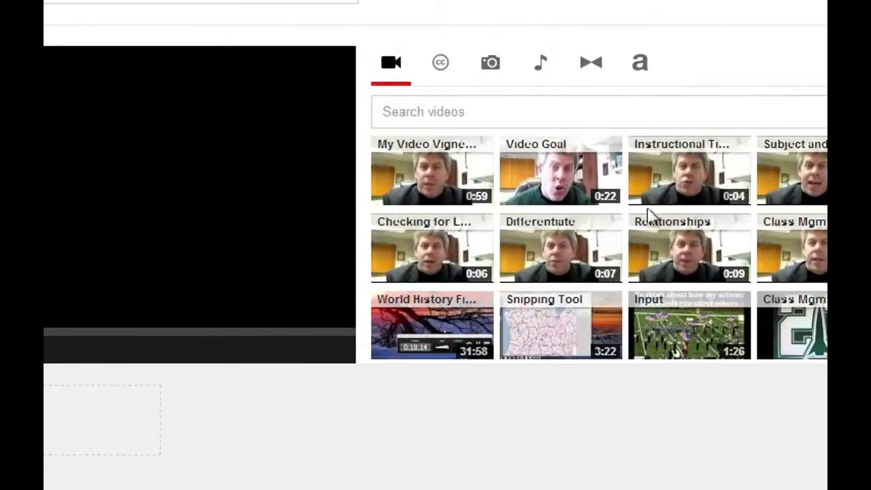
{"action": "left_click", "coordinate": [559, 171]}
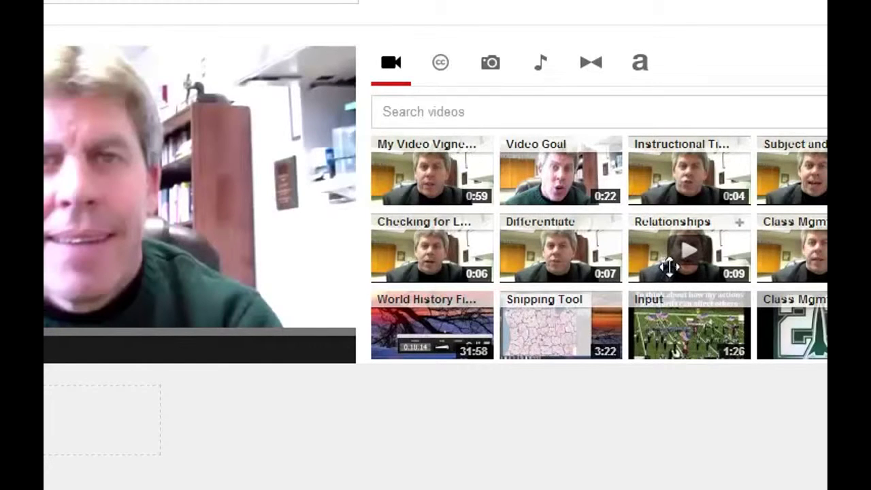
Step: Add a Centered fade title directly after the Video Goal clip on the timeline
{"action": "left_click", "coordinate": [642, 76]}
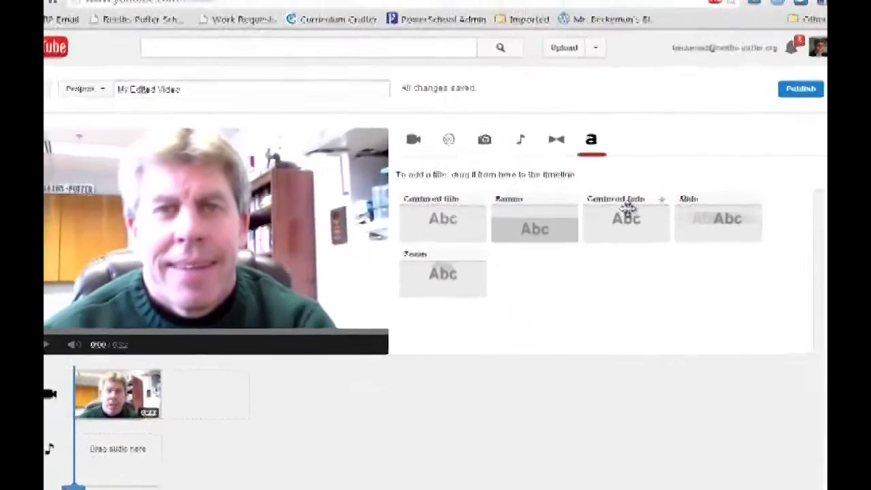
{"action": "left_click_drag", "start_coordinate": [683, 173], "coordinate": [656, 204]}
{"action": "left_click_drag", "start_coordinate": [582, 253], "coordinate": [244, 379]}
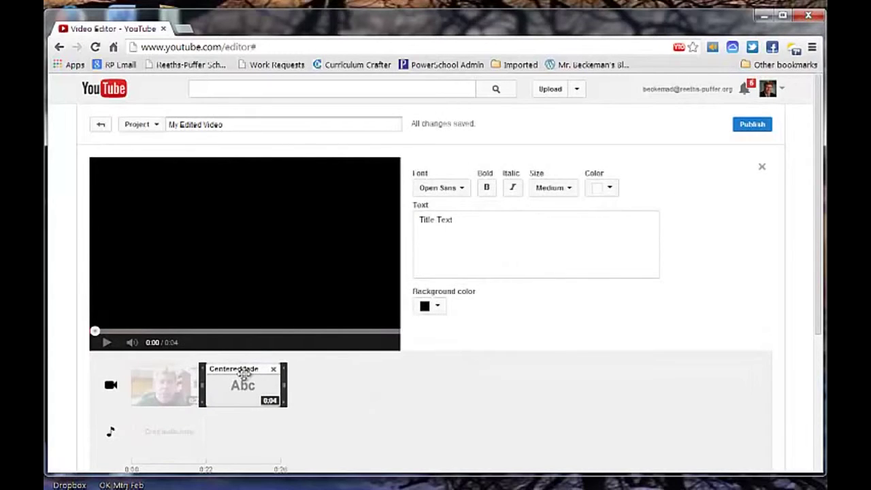
Step: Set the title text to "R-PHS Instruction" on the first line and "Video" on the second
{"action": "left_click", "coordinate": [472, 219]}
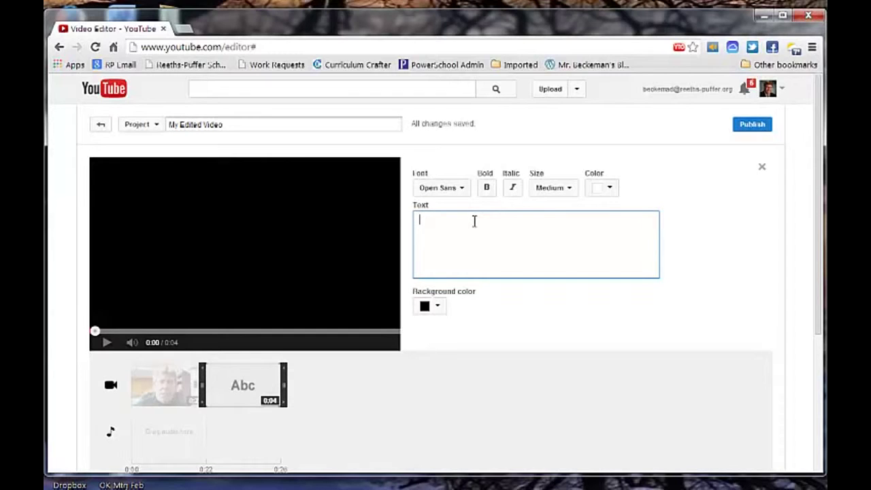
{"action": "type", "text": "R-PHS Instruction"}
{"action": "key", "text": "Return"}
{"action": "type", "text": "Video"}
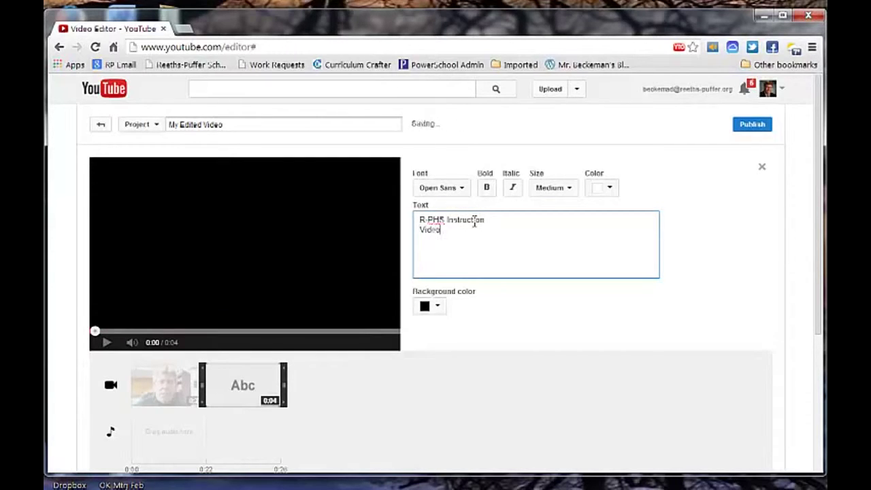
Step: Complete the title text with "Series" and a third line giving the presenter's full name and 2014, preview it, and leave the title settings
{"action": "type", "text": " Series"}
{"action": "key", "text": "Return"}
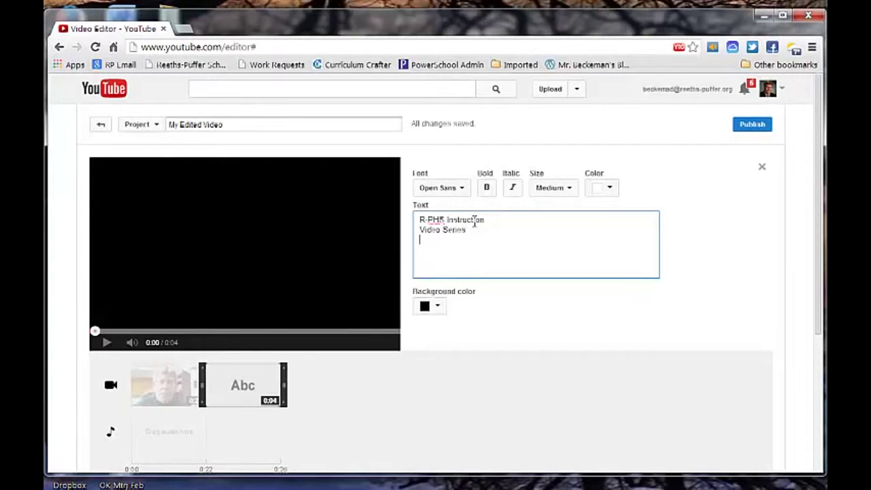
{"action": "type", "text": "Dan Beckeman "}
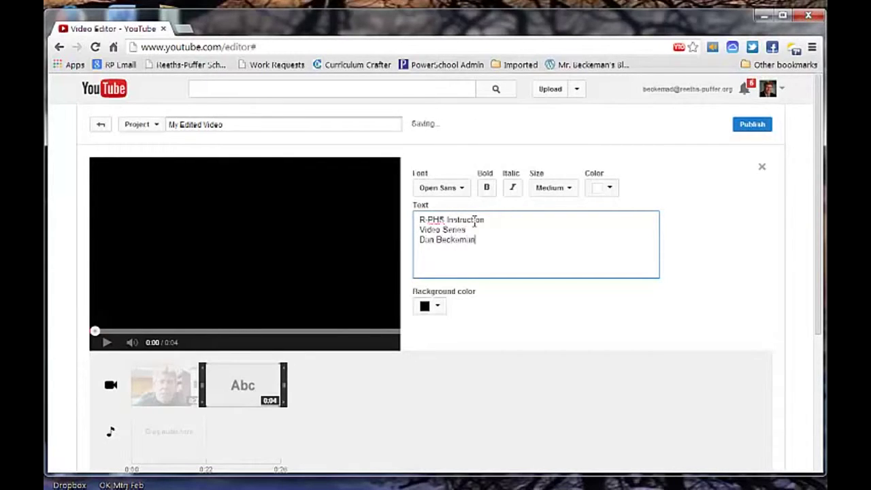
{"action": "type", "text": "2014"}
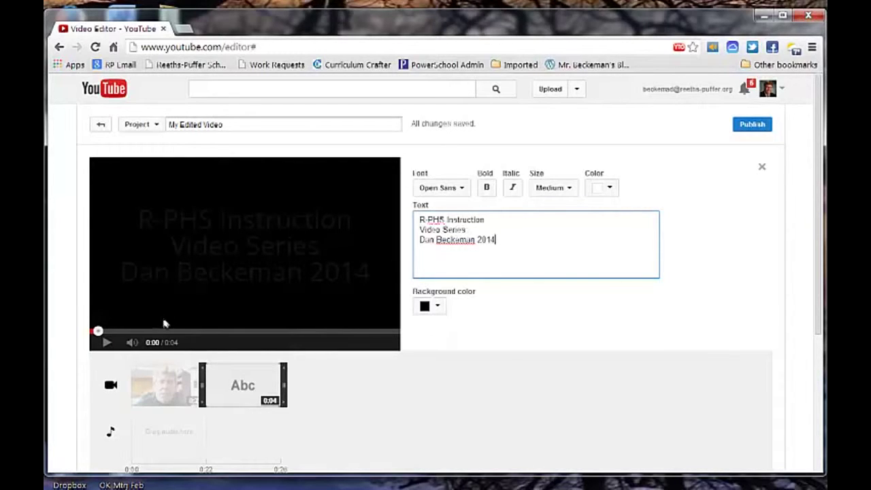
{"action": "left_click", "coordinate": [107, 342]}
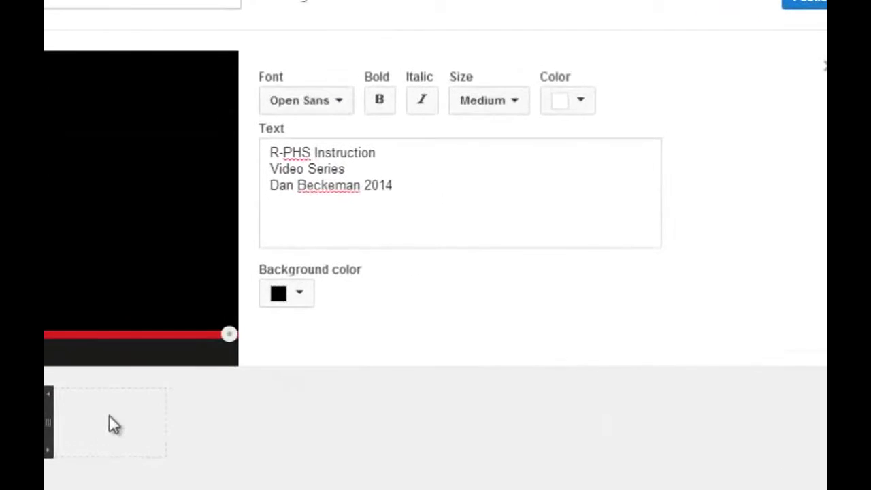
{"action": "left_click", "coordinate": [322, 382]}
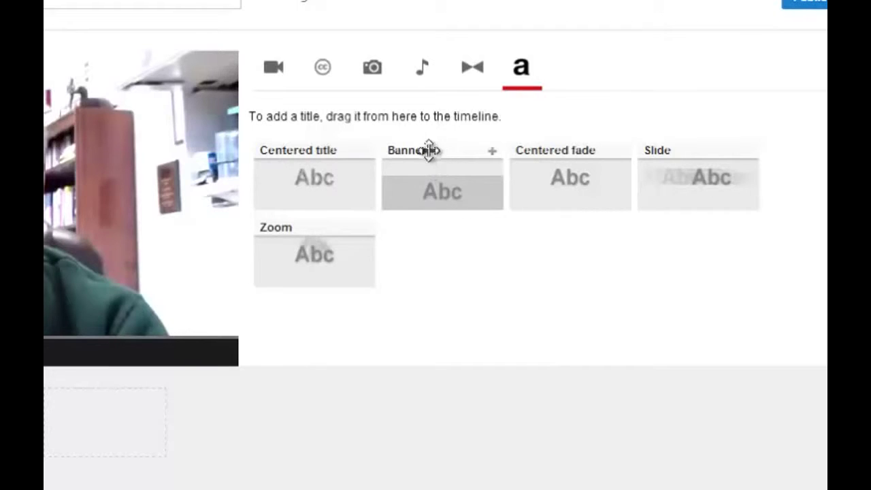
Step: Add the Class Mgmt.PNG photo directly after the title on the video timeline and leave its photo settings
{"action": "left_click", "coordinate": [376, 71]}
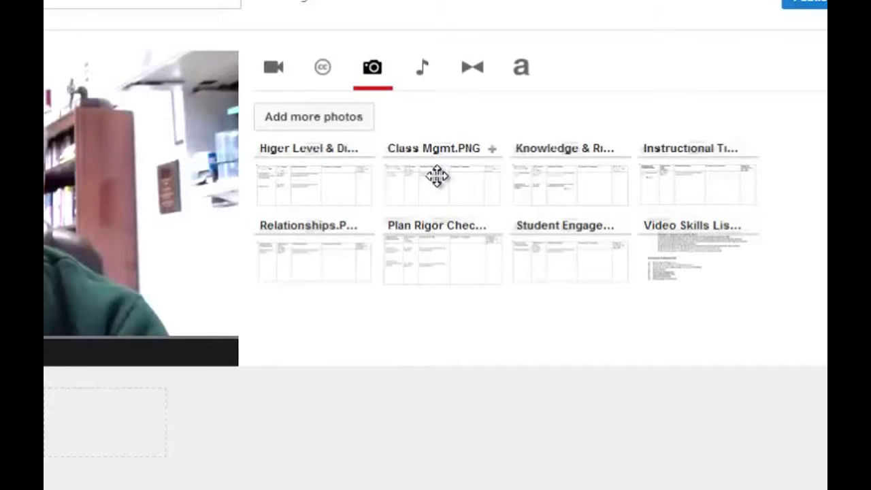
{"action": "left_click_drag", "start_coordinate": [437, 172], "coordinate": [111, 432]}
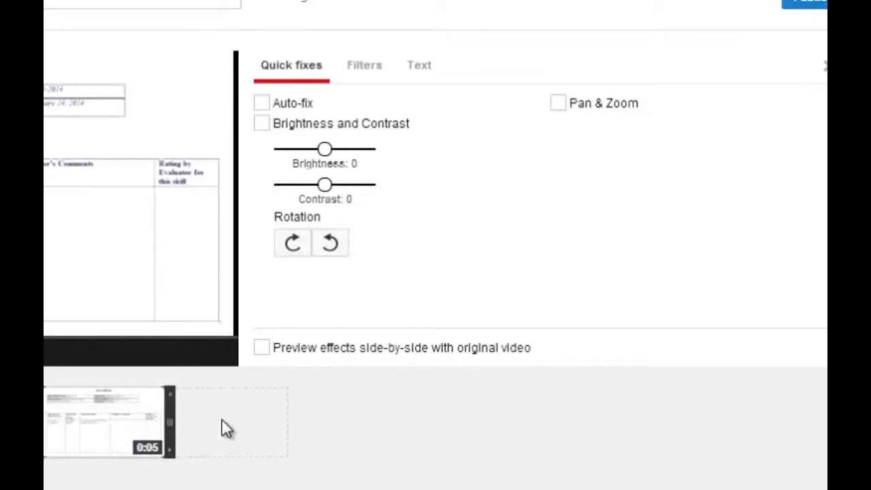
{"action": "left_click", "coordinate": [227, 428]}
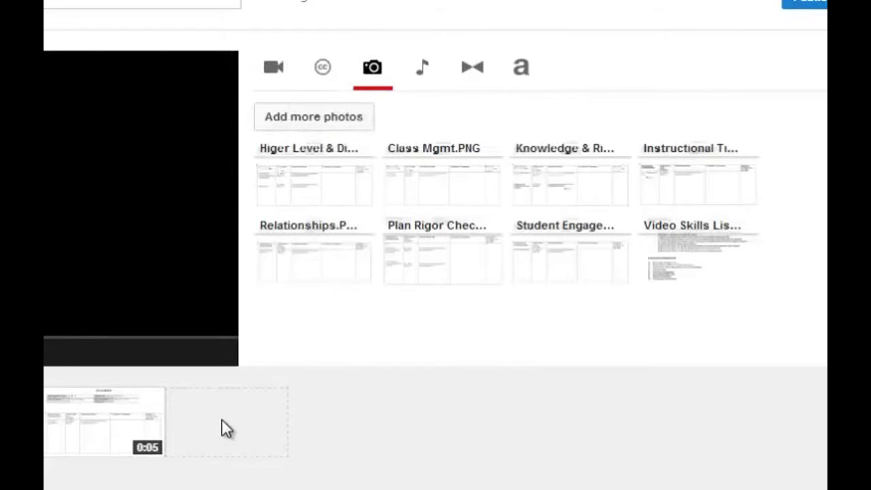
Step: Add the 0:07 Class Mgmt video clip after the Class Mgmt photo on the timeline and leave its clip settings
{"action": "left_click", "coordinate": [273, 68]}
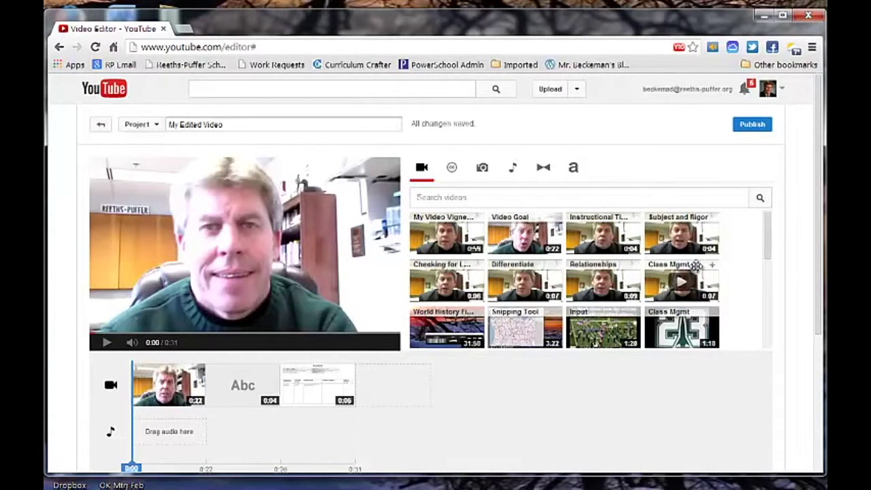
{"action": "left_click_drag", "start_coordinate": [695, 265], "coordinate": [402, 389]}
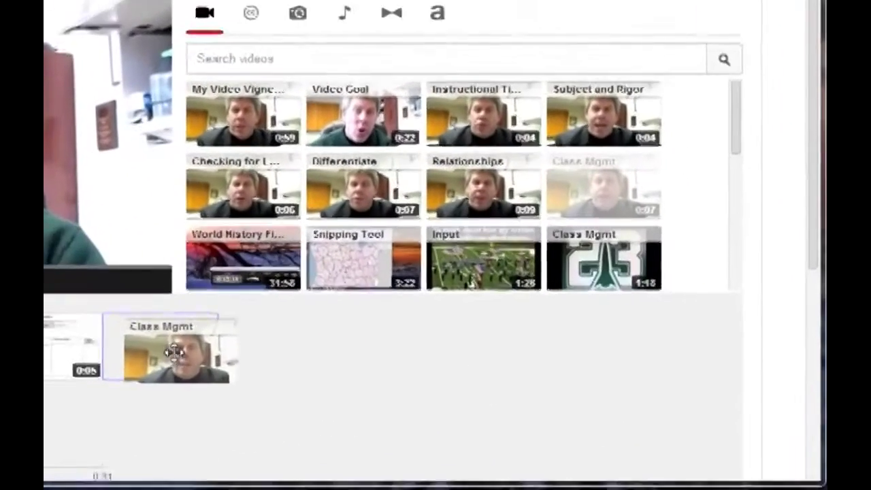
{"action": "left_click_drag", "start_coordinate": [174, 351], "coordinate": [153, 343]}
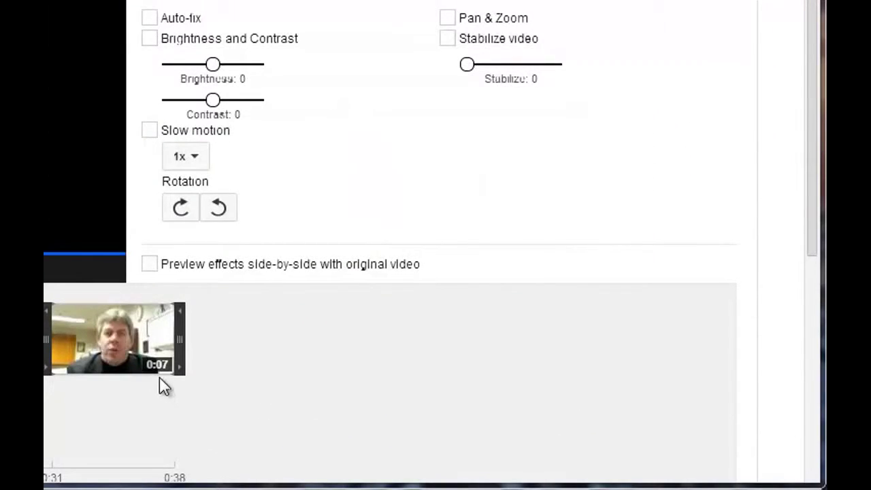
{"action": "mouse_move", "coordinate": [161, 372]}
{"action": "left_click", "coordinate": [247, 335]}
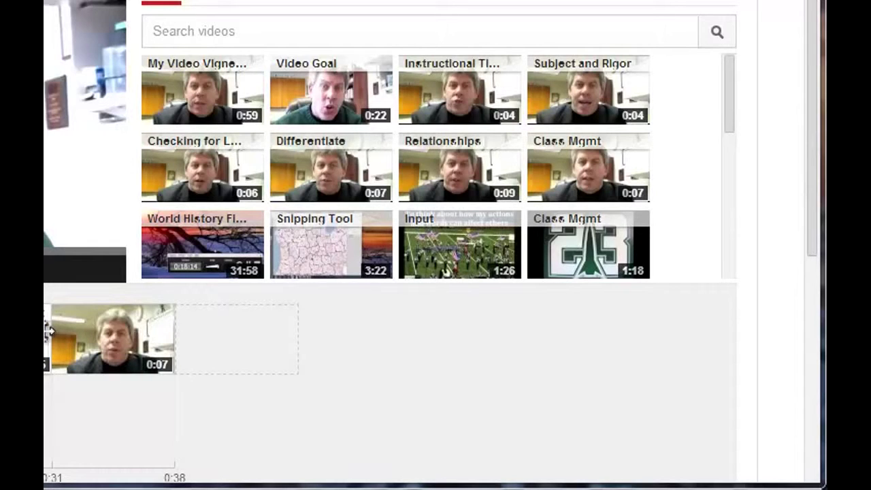
Step: Add the "Instructional Ti..." photo after the Class Mgmt clip on the timeline and leave its photo settings
{"action": "mouse_move", "coordinate": [68, 331]}
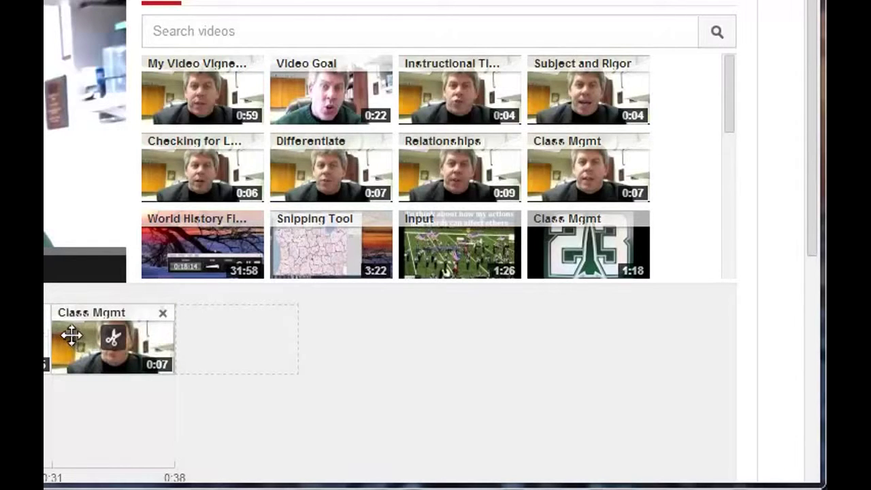
{"action": "left_click", "coordinate": [214, 334]}
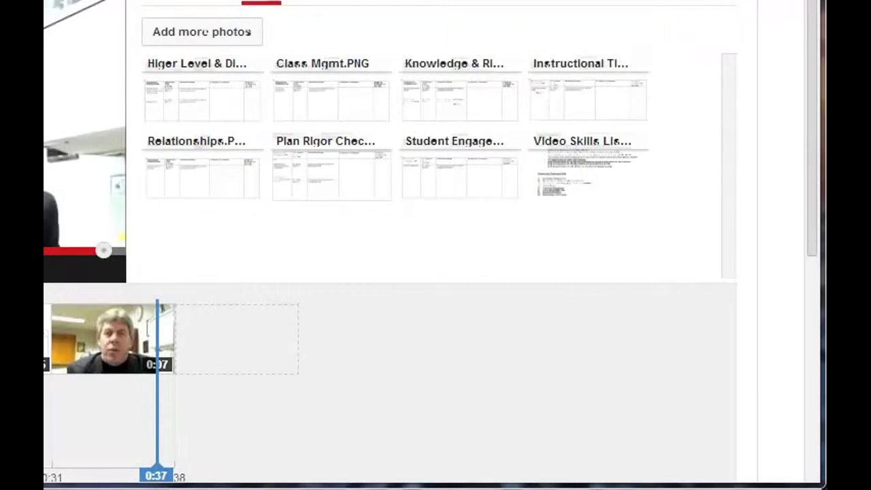
{"action": "mouse_move", "coordinate": [598, 70]}
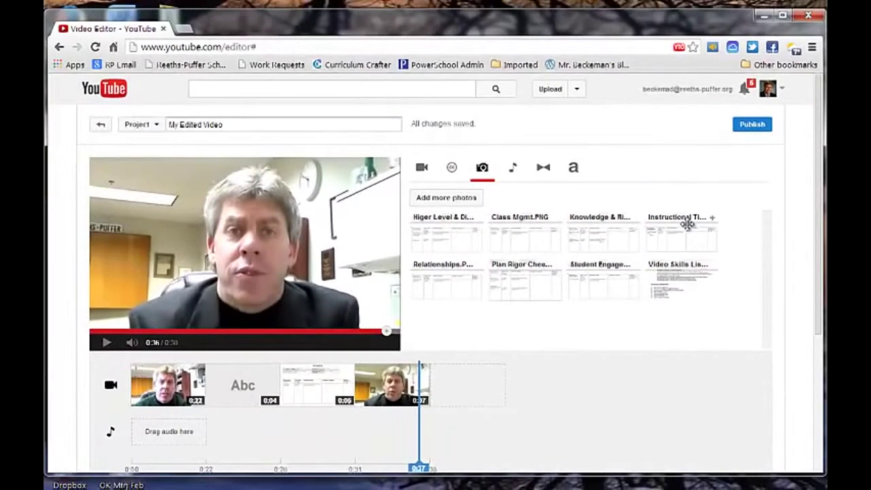
{"action": "left_click_drag", "start_coordinate": [632, 134], "coordinate": [363, 359]}
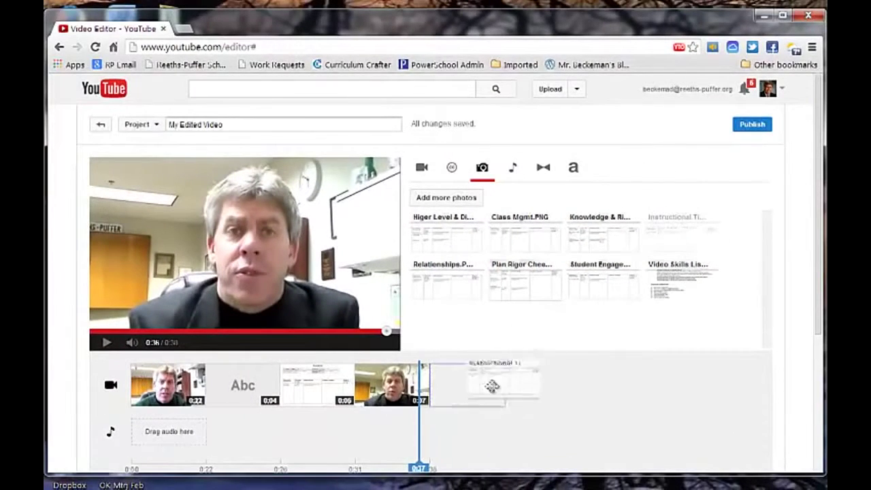
{"action": "left_click_drag", "start_coordinate": [492, 386], "coordinate": [469, 385]}
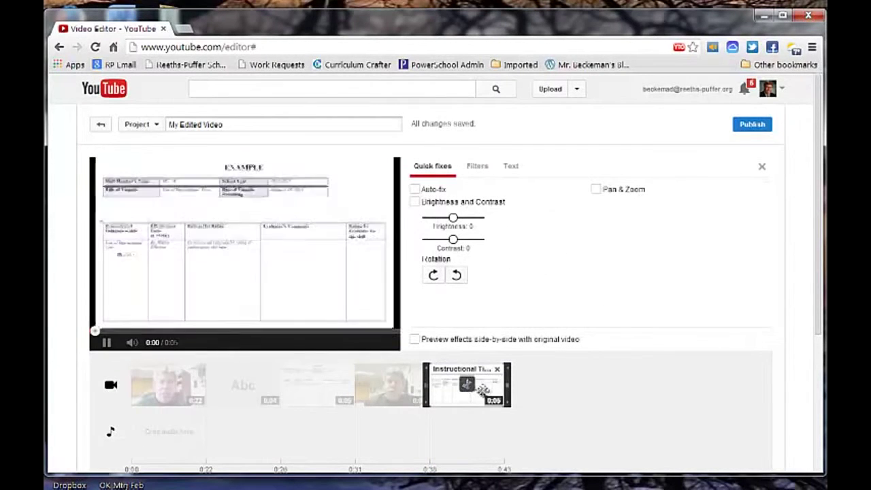
{"action": "left_click", "coordinate": [554, 393]}
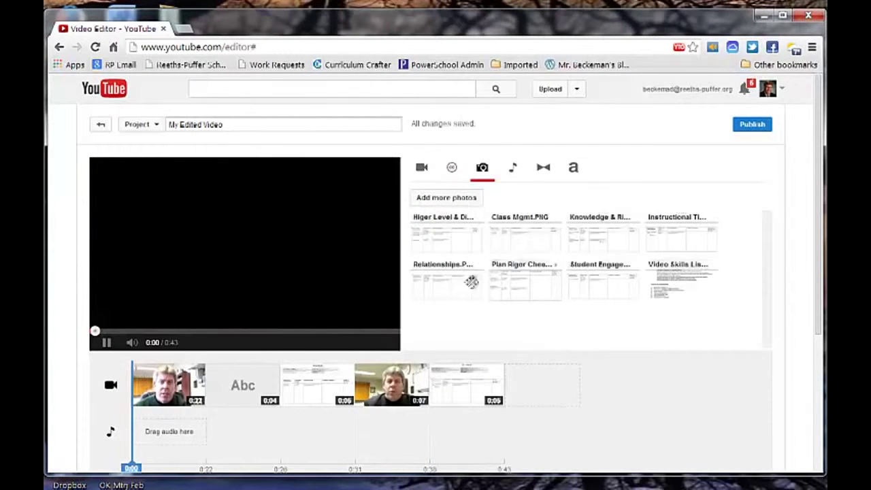
Step: Add the 0:04 "Instructional Ti..." video clip after its matching photo on the timeline and leave its clip settings
{"action": "left_click", "coordinate": [422, 171]}
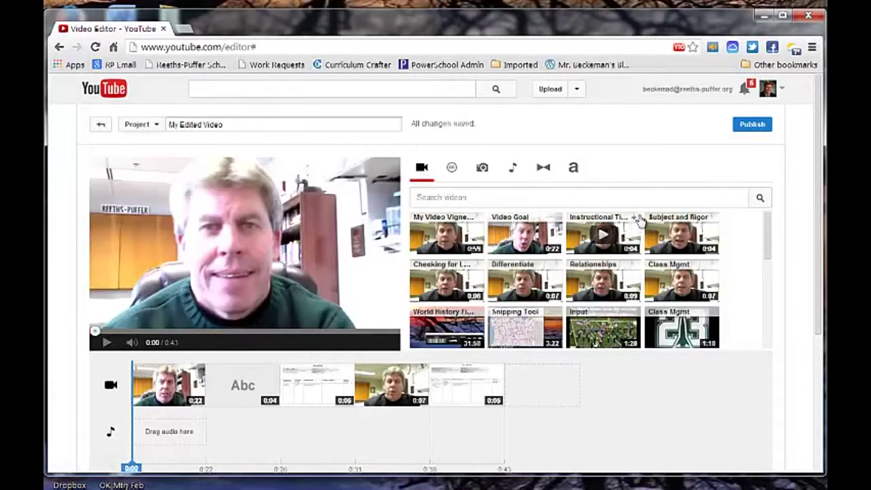
{"action": "left_click_drag", "start_coordinate": [614, 218], "coordinate": [546, 384]}
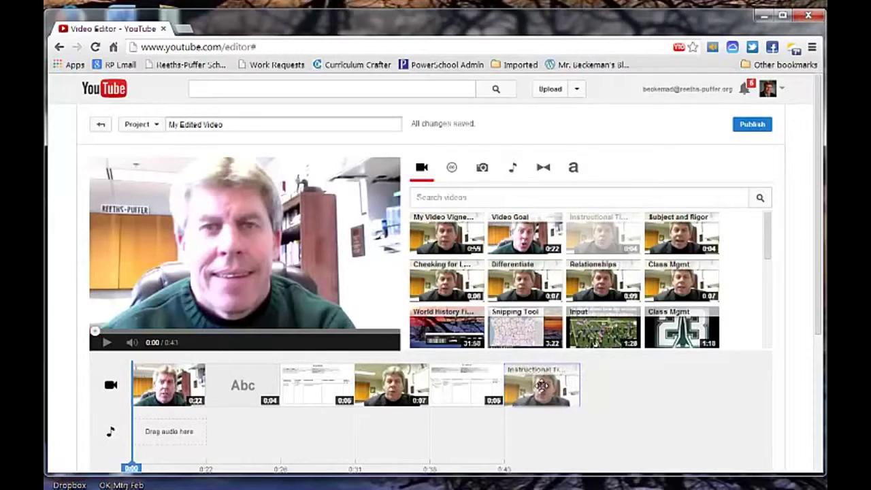
{"action": "left_click", "coordinate": [546, 386]}
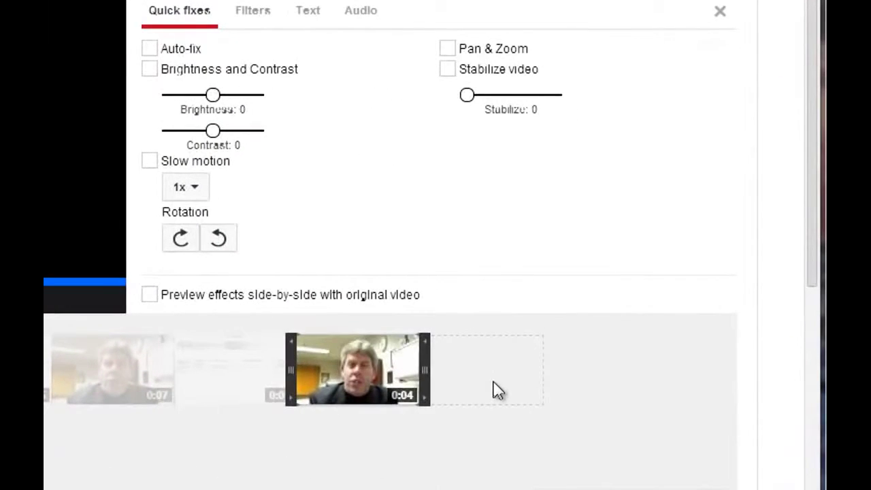
{"action": "left_click", "coordinate": [492, 382]}
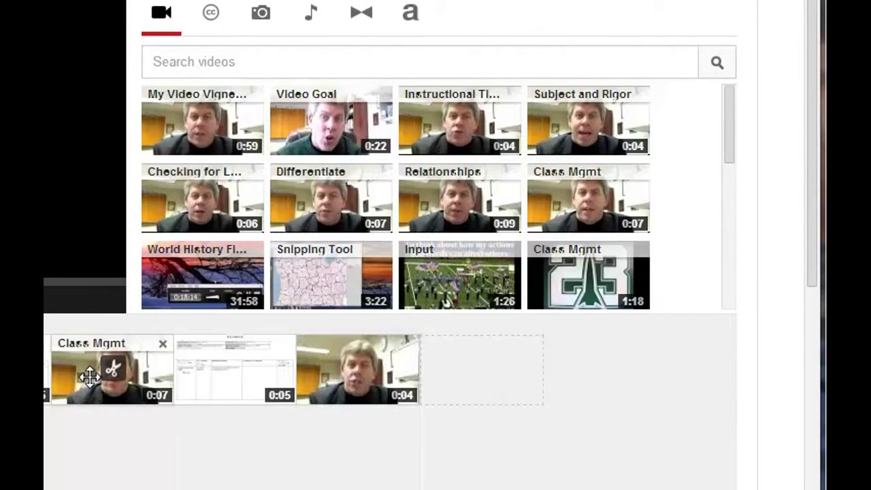
Step: Add the Relationships photo after the "Instructional Ti..." clip on the timeline and leave its photo settings
{"action": "mouse_move", "coordinate": [217, 386]}
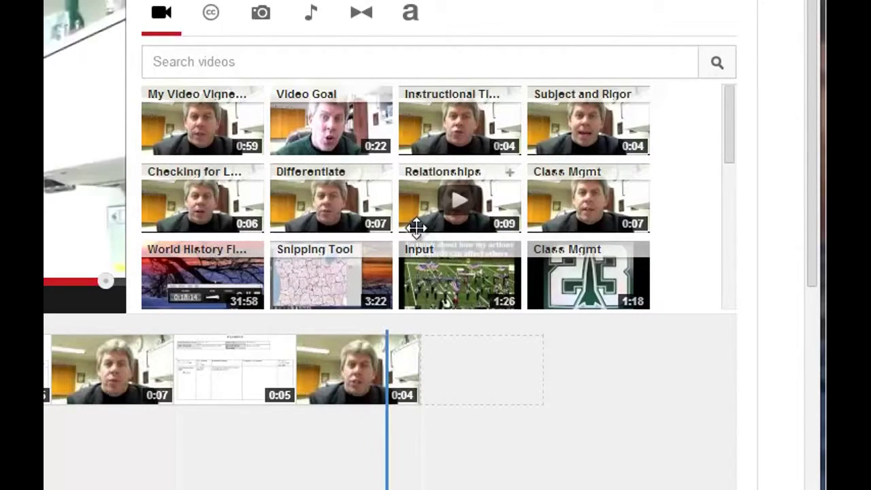
{"action": "left_click", "coordinate": [265, 23]}
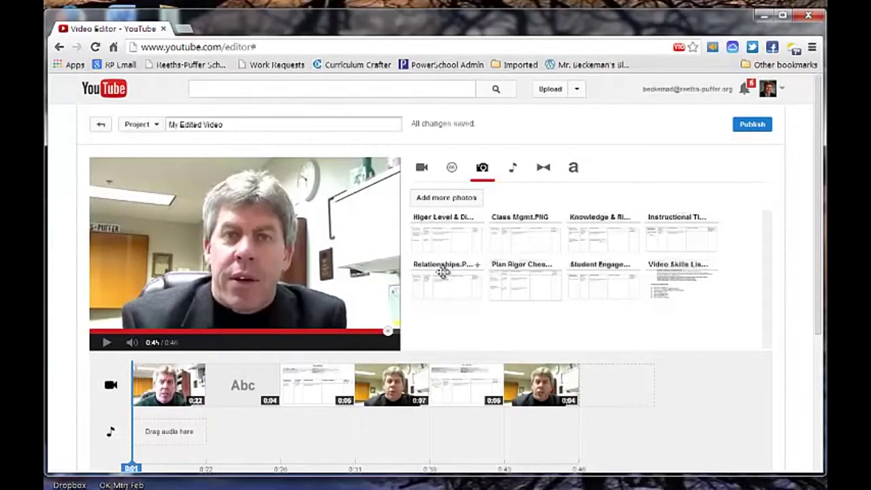
{"action": "left_click_drag", "start_coordinate": [442, 272], "coordinate": [616, 388]}
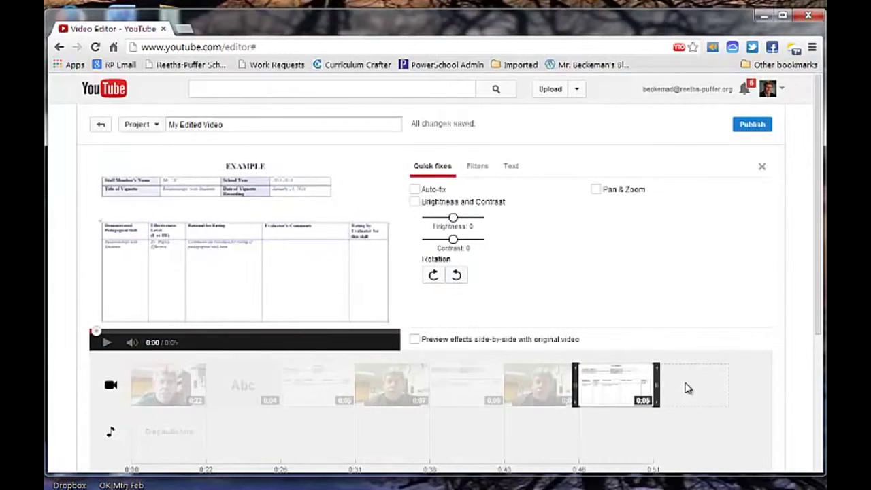
{"action": "left_click", "coordinate": [687, 388]}
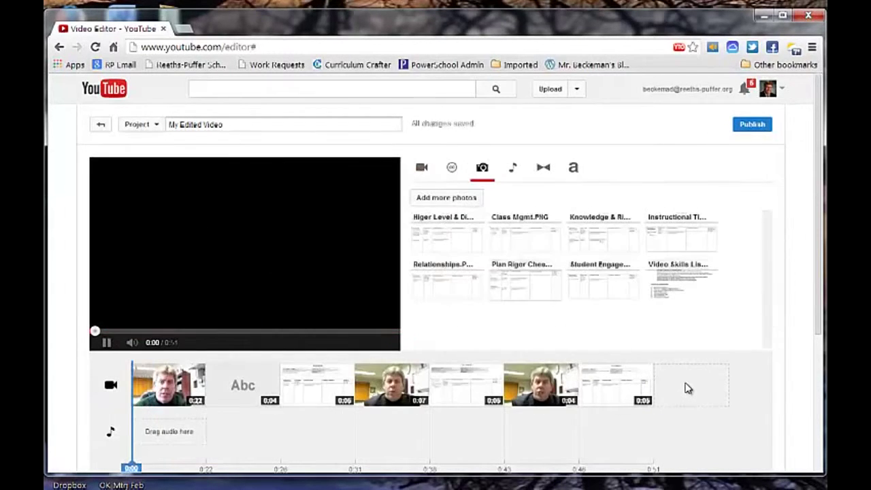
Step: Add the 0:09 Relationships video clip after the Relationships photo on the timeline and leave its clip settings
{"action": "left_click", "coordinate": [422, 169]}
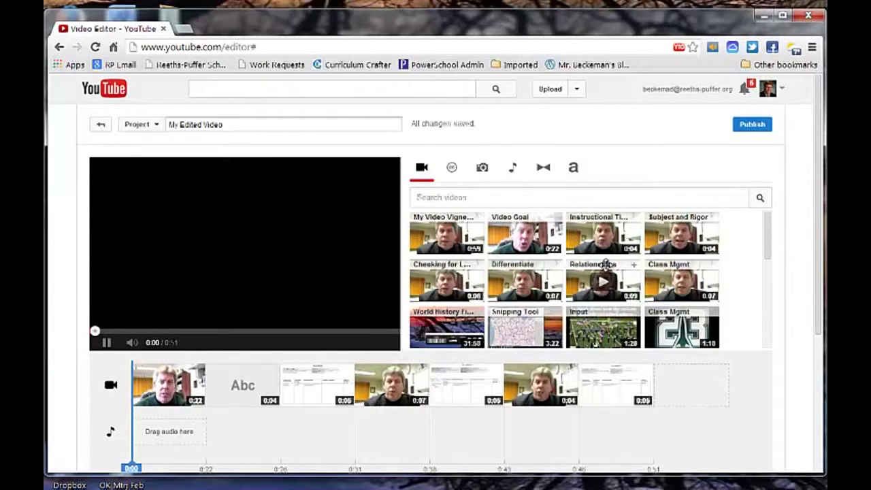
{"action": "left_click_drag", "start_coordinate": [604, 266], "coordinate": [690, 384]}
{"action": "left_click", "coordinate": [694, 386]}
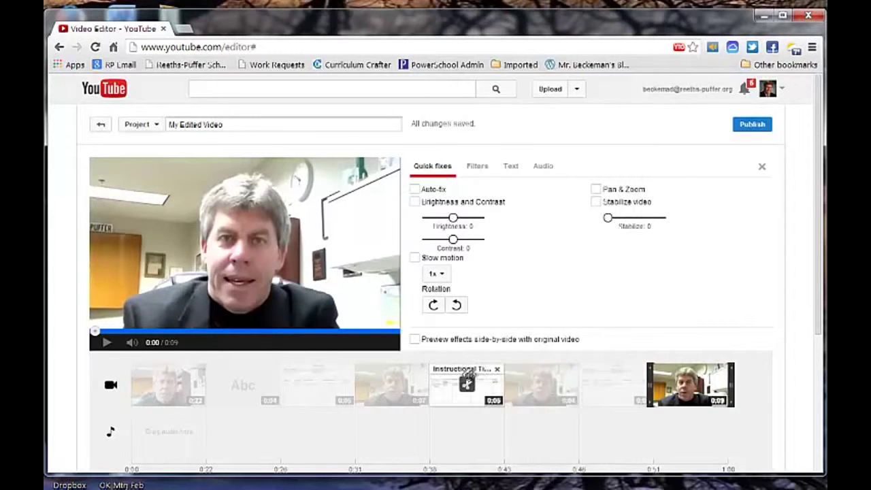
{"action": "left_click_drag", "start_coordinate": [466, 381], "coordinate": [747, 385]}
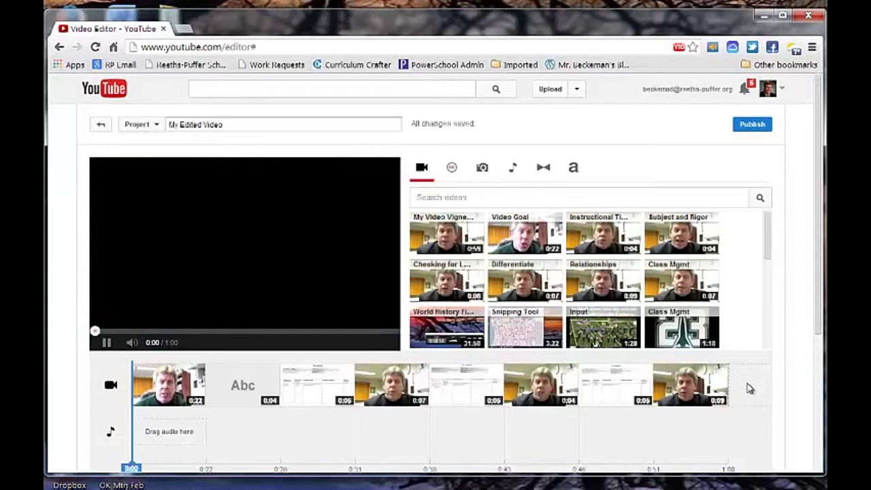
Step: Add a centered title after the Relationships clip reading "This concludes my" / "submission" on two lines, and preview it
{"action": "left_click", "coordinate": [573, 170]}
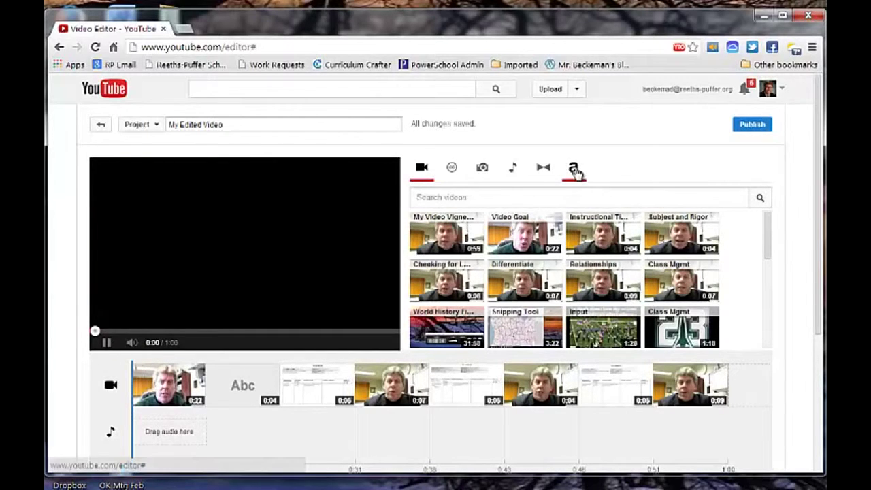
{"action": "left_click_drag", "start_coordinate": [596, 227], "coordinate": [752, 385]}
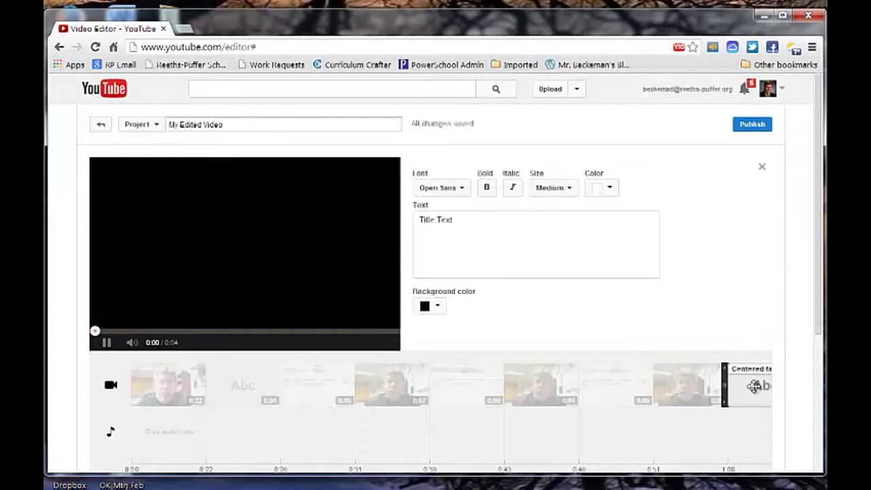
{"action": "left_click", "coordinate": [462, 221]}
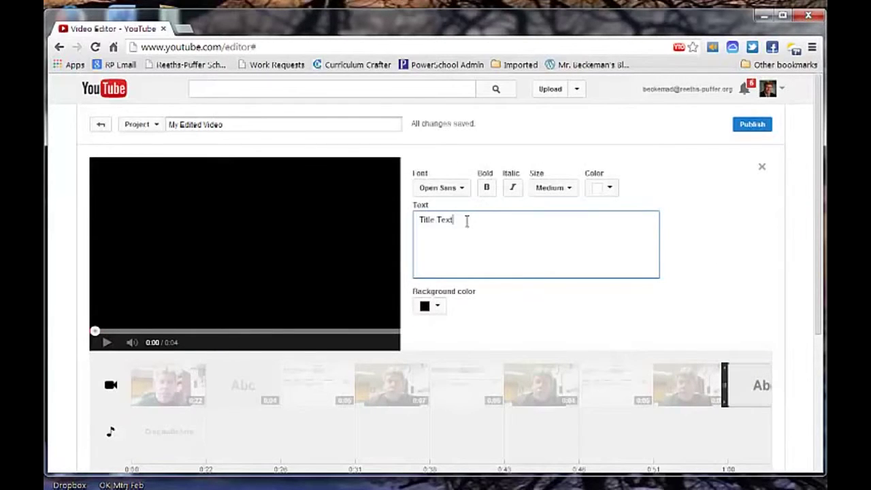
{"action": "key", "text": "BackSpace"}
{"action": "key", "text": "BackSpace"}
{"action": "key", "text": "BackSpace"}
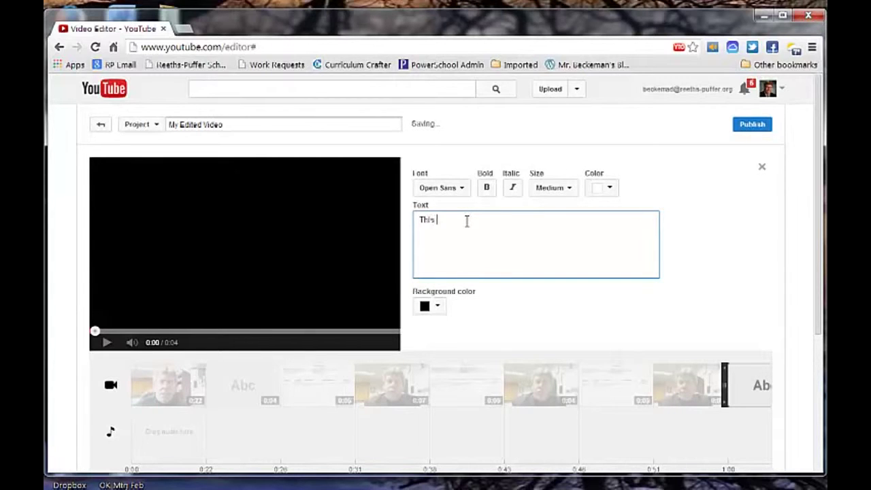
{"action": "type", "text": "his con"}
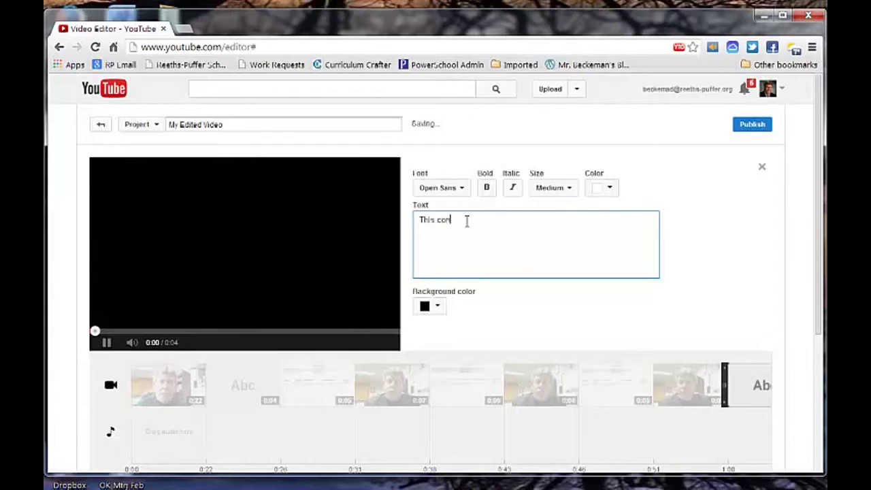
{"action": "type", "text": "cludes "}
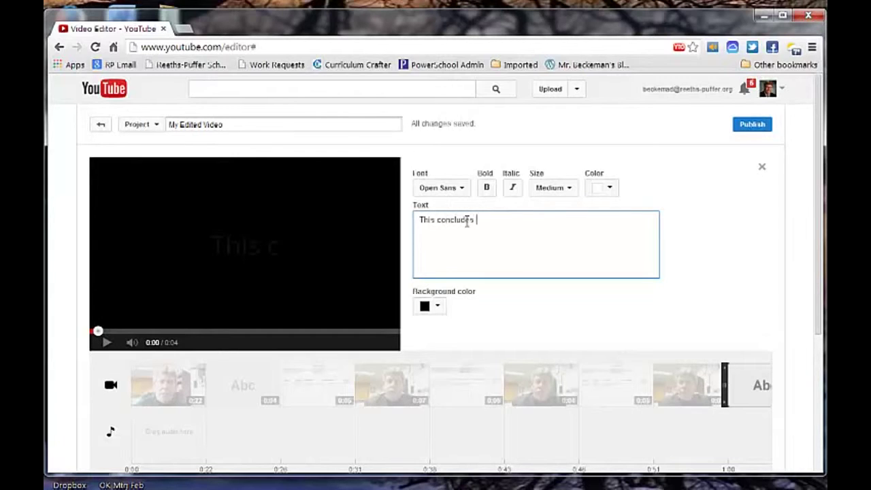
{"action": "type", "text": "my"}
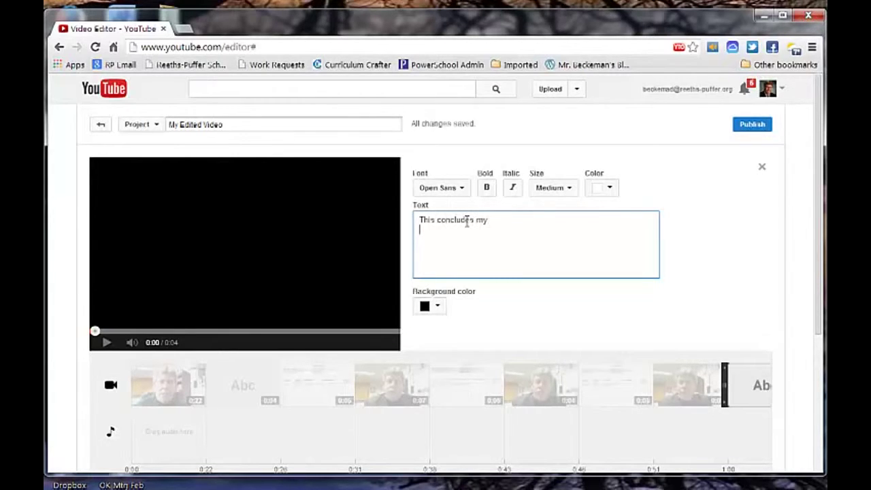
{"action": "key", "text": "Return"}
{"action": "type", "text": "submission"}
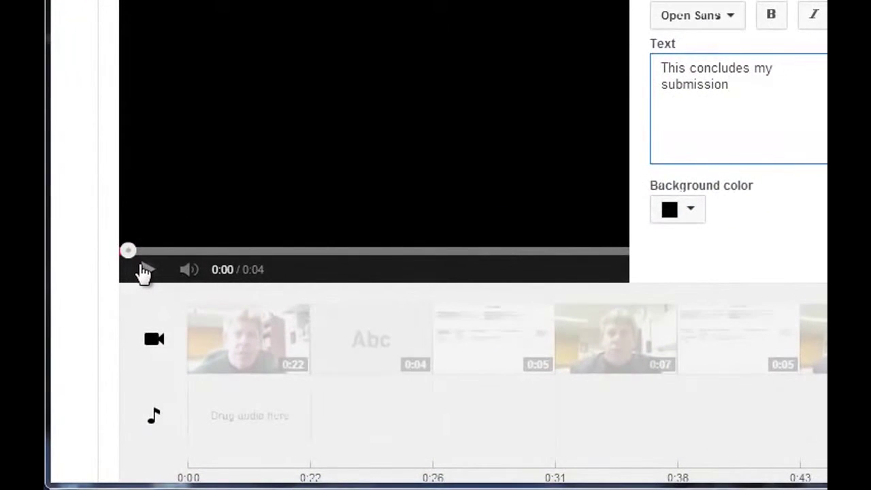
{"action": "left_click", "coordinate": [141, 271]}
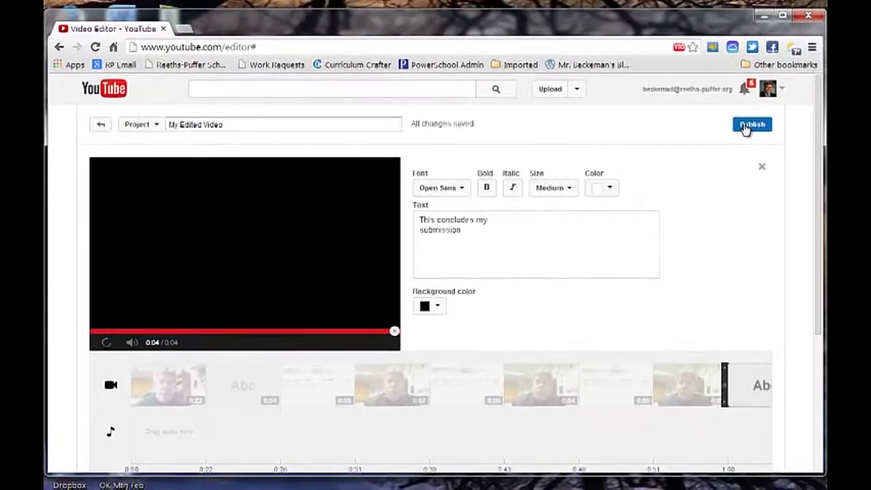
Step: Publish the edited video and open the Info and Settings of "My Edited Video" from the Video Manager
{"action": "left_click", "coordinate": [750, 125]}
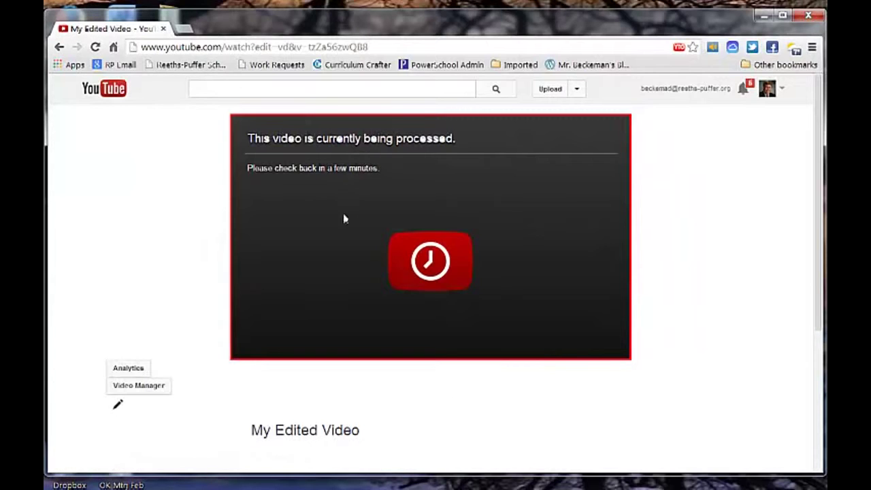
{"action": "mouse_move", "coordinate": [355, 436]}
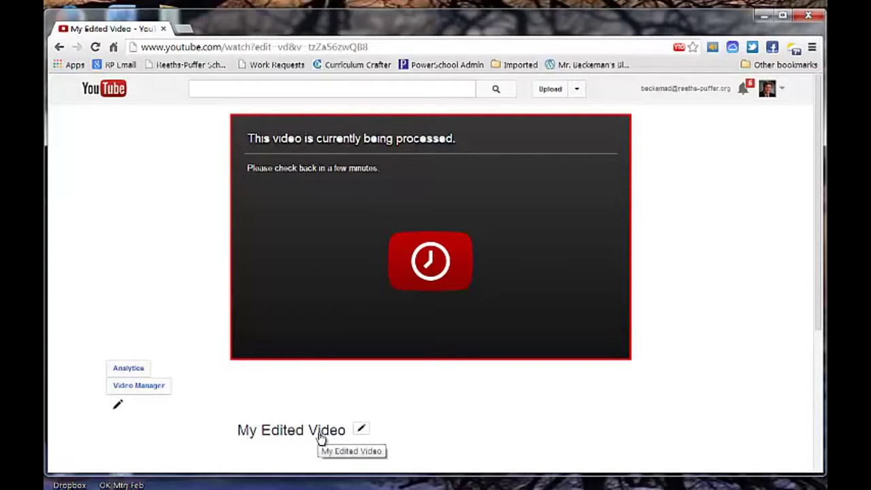
{"action": "left_click", "coordinate": [155, 389]}
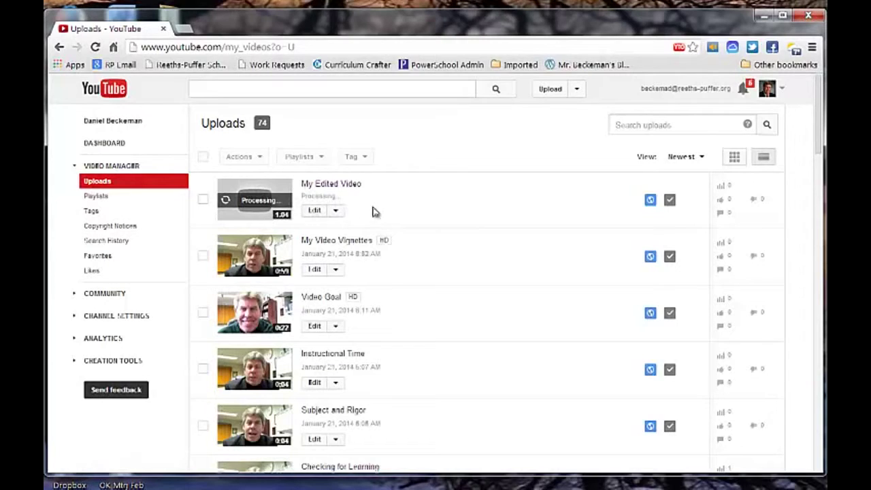
{"action": "left_click", "coordinate": [336, 212]}
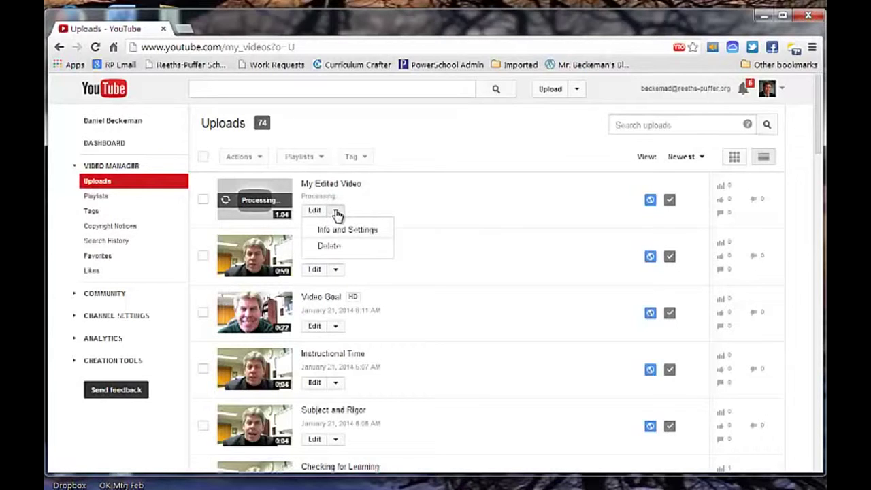
{"action": "left_click", "coordinate": [348, 231]}
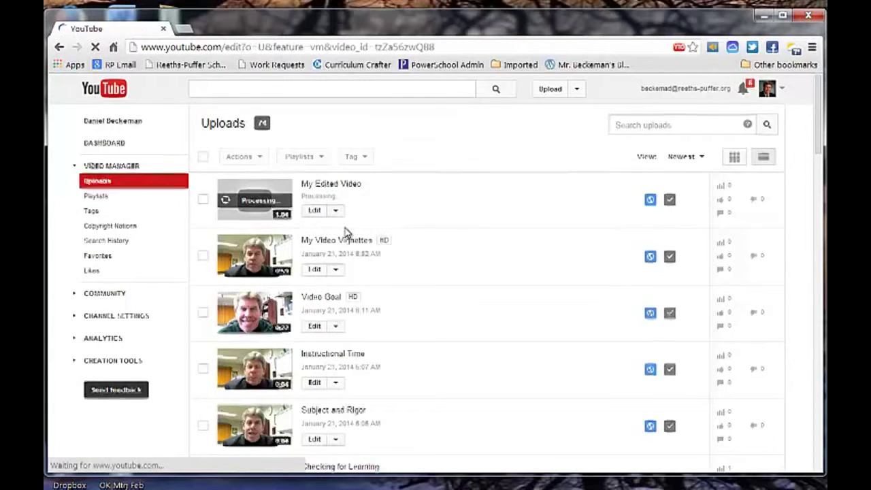
Step: Rename the published video as "My Video Vegnettes"
{"action": "left_click", "coordinate": [190, 247]}
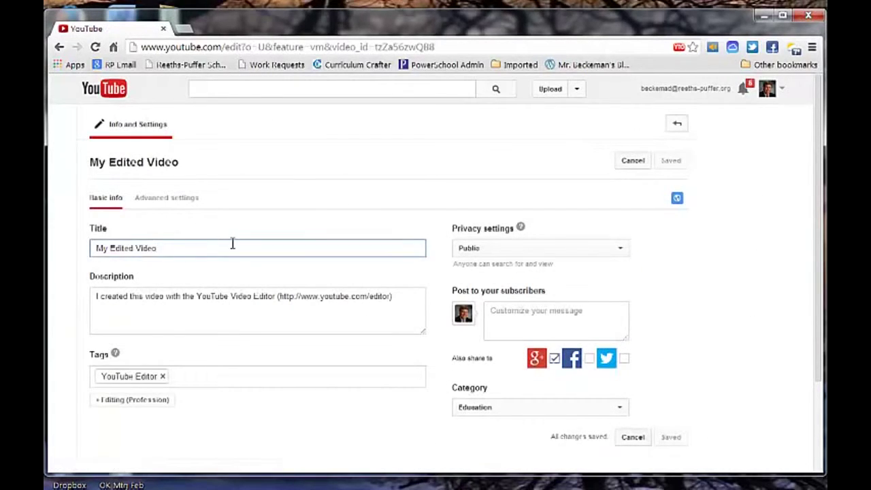
{"action": "key", "text": "BackSpace"}
{"action": "key", "text": "BackSpace"}
{"action": "key", "text": "BackSpace"}
{"action": "key", "text": "BackSpace"}
{"action": "key", "text": "BackSpace"}
{"action": "key", "text": "BackSpace"}
{"action": "key", "text": "BackSpace"}
{"action": "key", "text": "BackSpace"}
{"action": "key", "text": "BackSpace"}
{"action": "key", "text": "BackSpace"}
{"action": "key", "text": "BackSpace"}
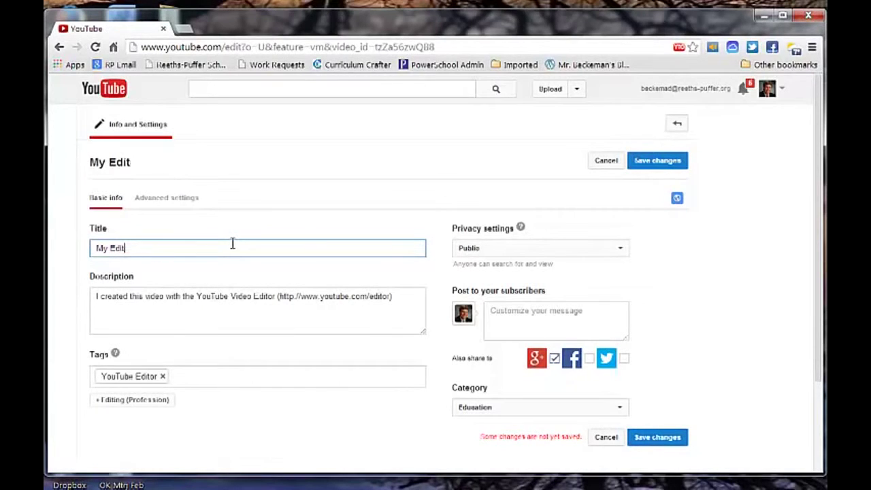
{"action": "key", "text": "BackSpace"}
{"action": "key", "text": "BackSpace"}
{"action": "type", "text": "Vid"}
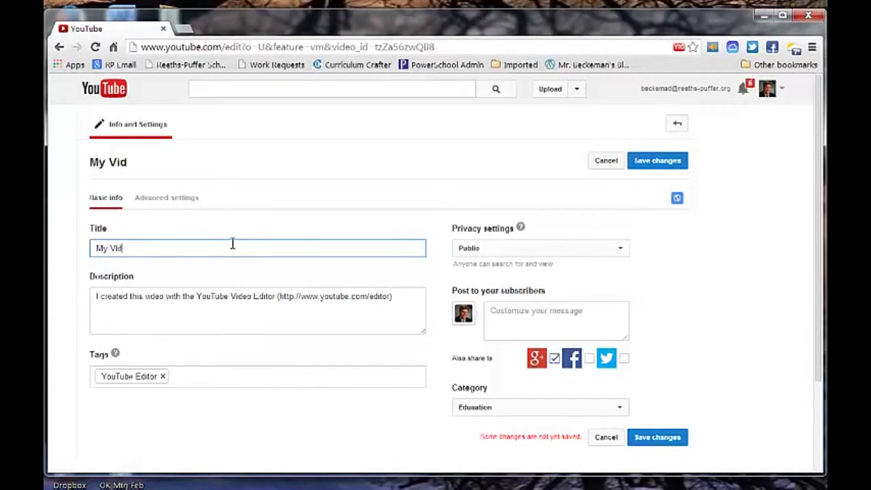
{"action": "type", "text": "eo Veg"}
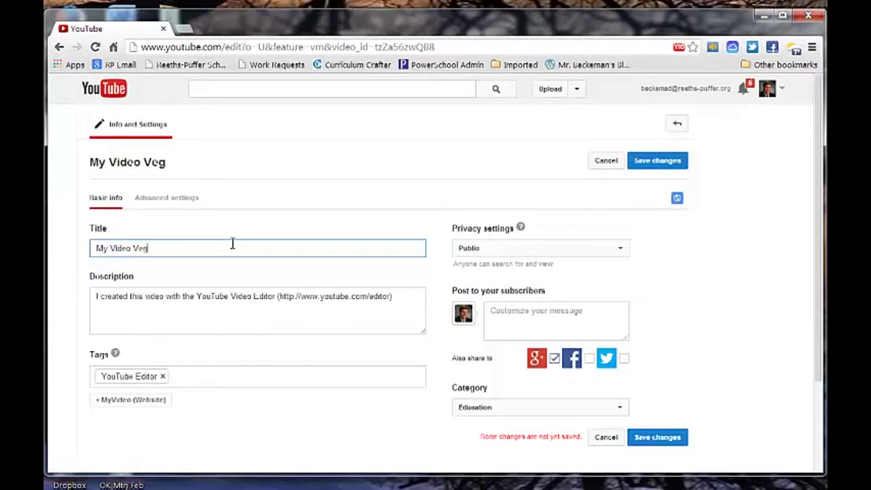
{"action": "type", "text": "nettes"}
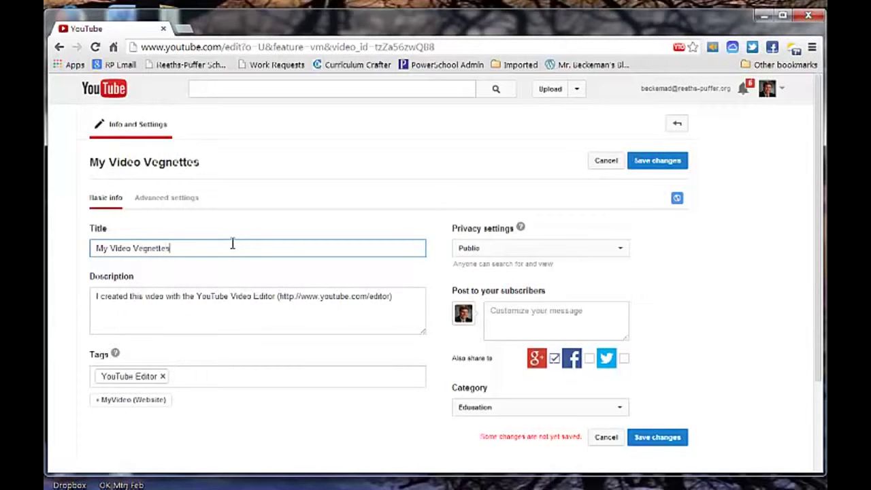
Step: Replace the video's description with "Video work" and save the changes
{"action": "left_click_drag", "start_coordinate": [402, 298], "coordinate": [98, 299]}
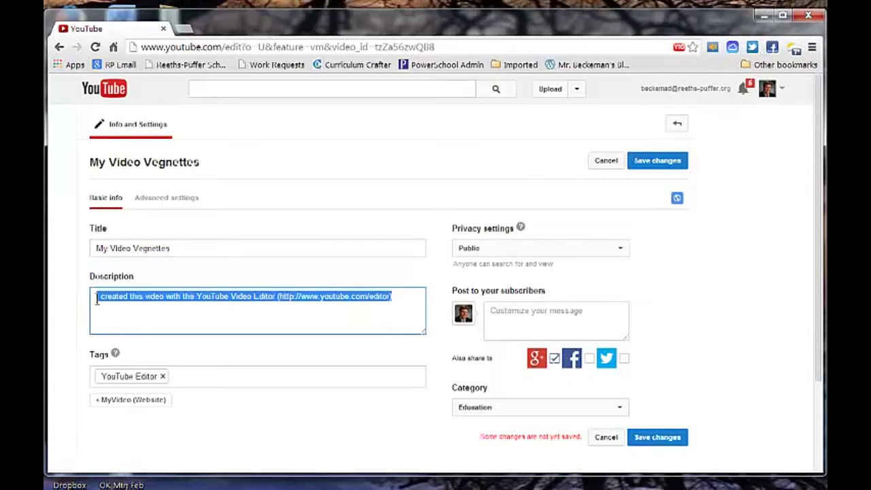
{"action": "type", "text": "Video work"}
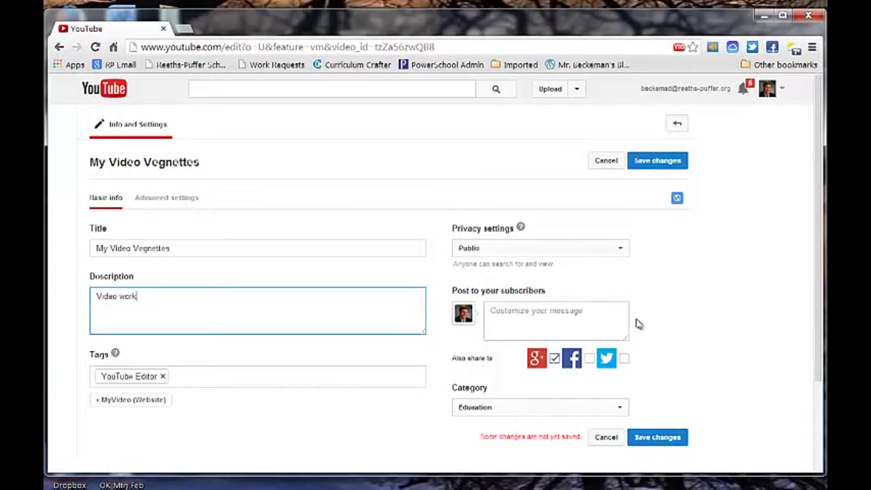
{"action": "left_click", "coordinate": [661, 164]}
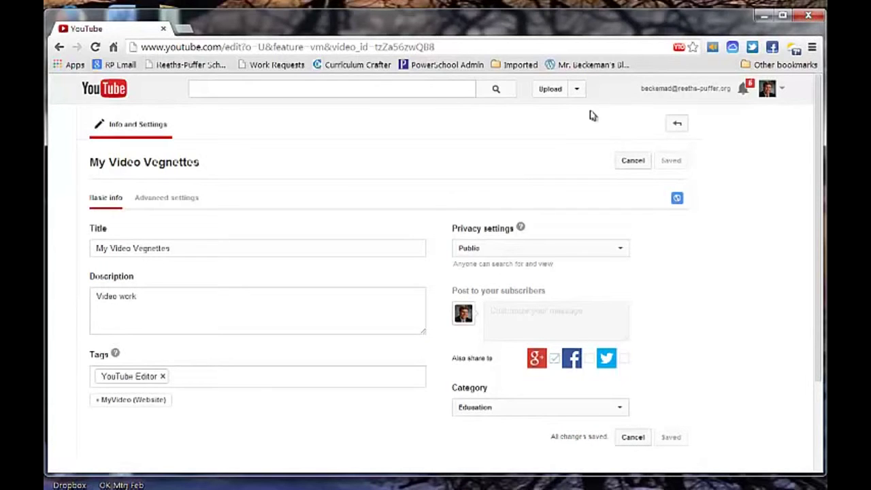
Step: Return to the uploads list in the Video Manager and reload it to check the new video's processing
{"action": "left_click", "coordinate": [576, 90]}
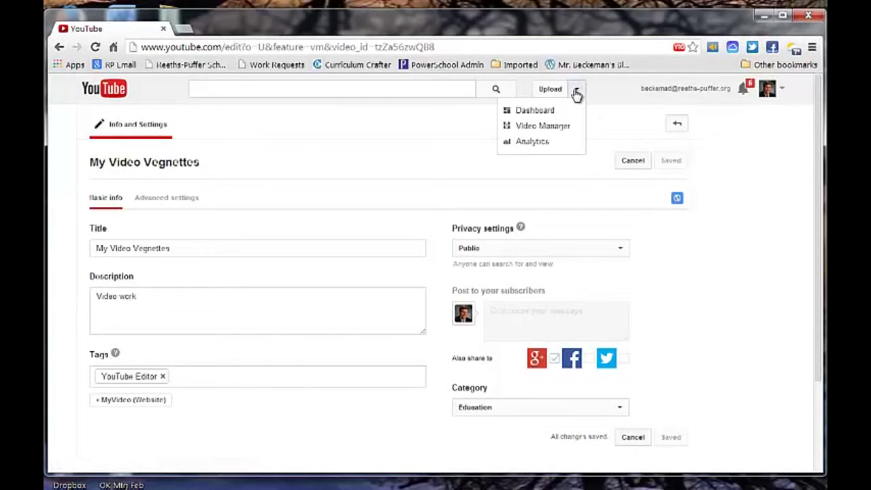
{"action": "left_click", "coordinate": [407, 83]}
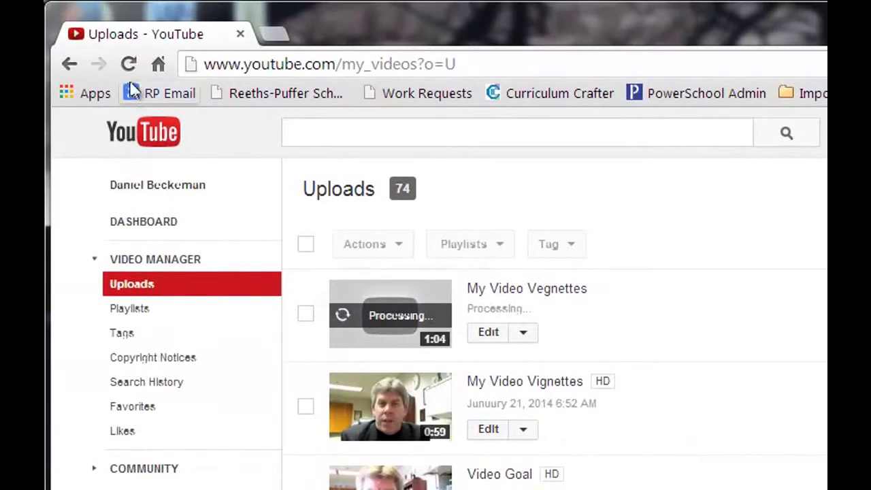
{"action": "left_click", "coordinate": [126, 65]}
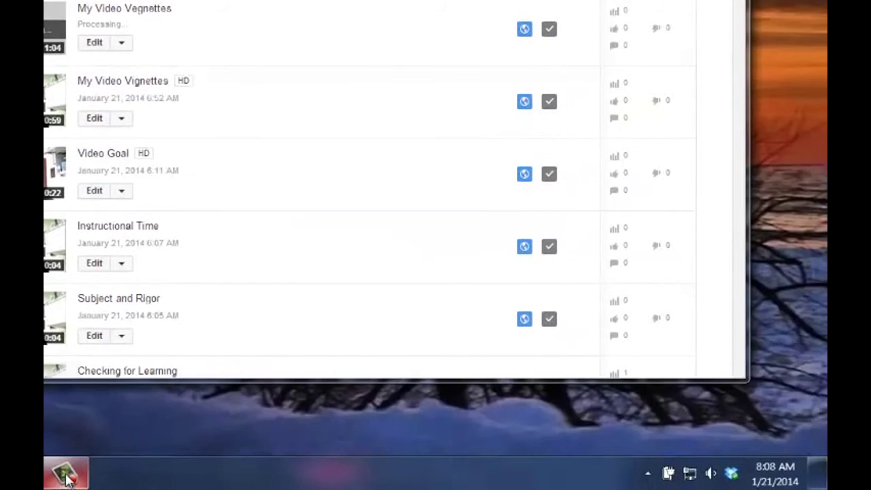
{"action": "left_click", "coordinate": [65, 474]}
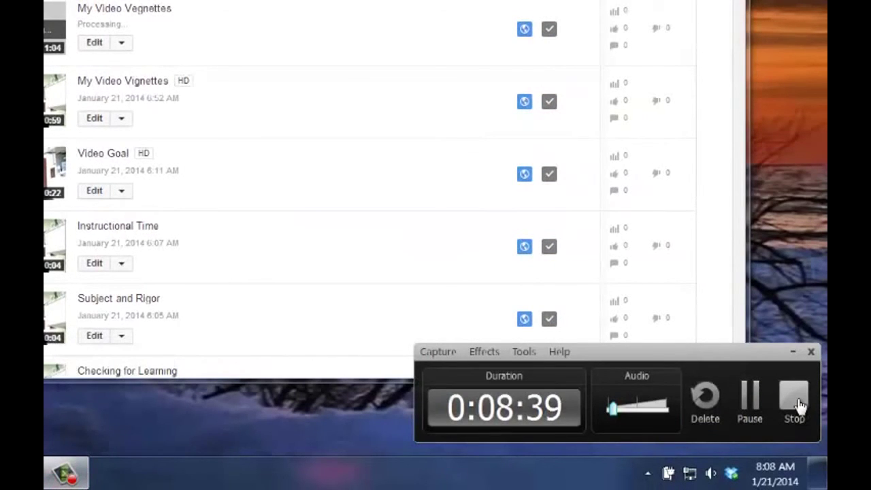